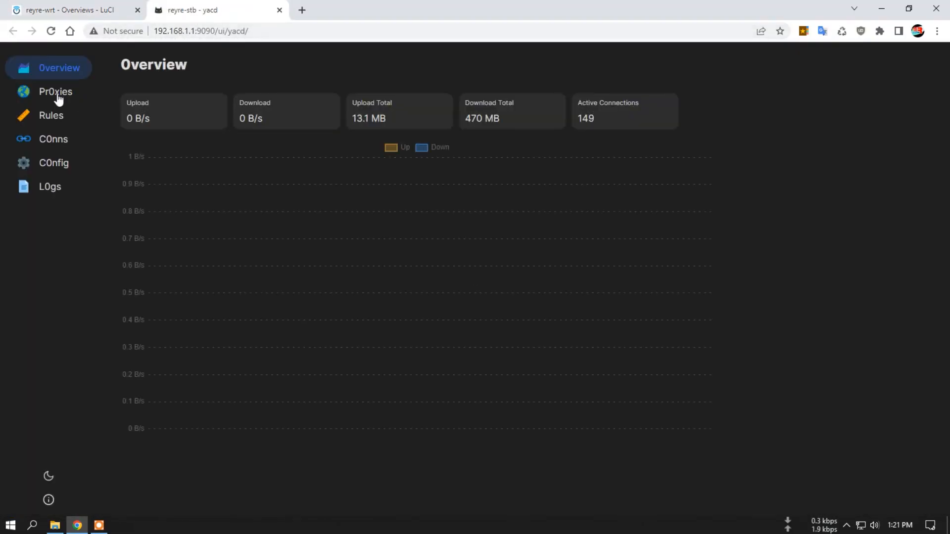
# Set the GLOBAL proxy selector to PG-Vmhowdy and run a latency test on the PP-Tjhowdy provider.
pyautogui.click(57, 94)
pyautogui.scroll(-4, 546, 256)
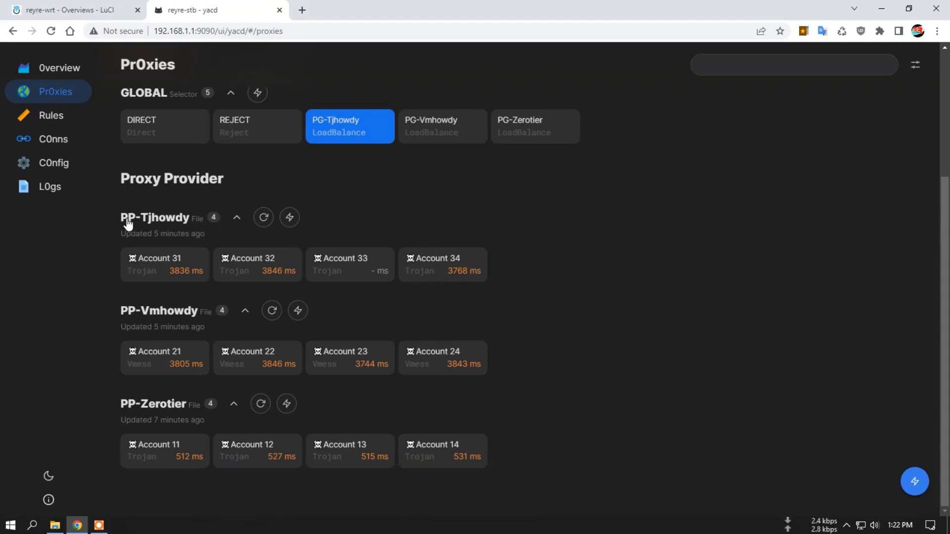
pyautogui.click(438, 132)
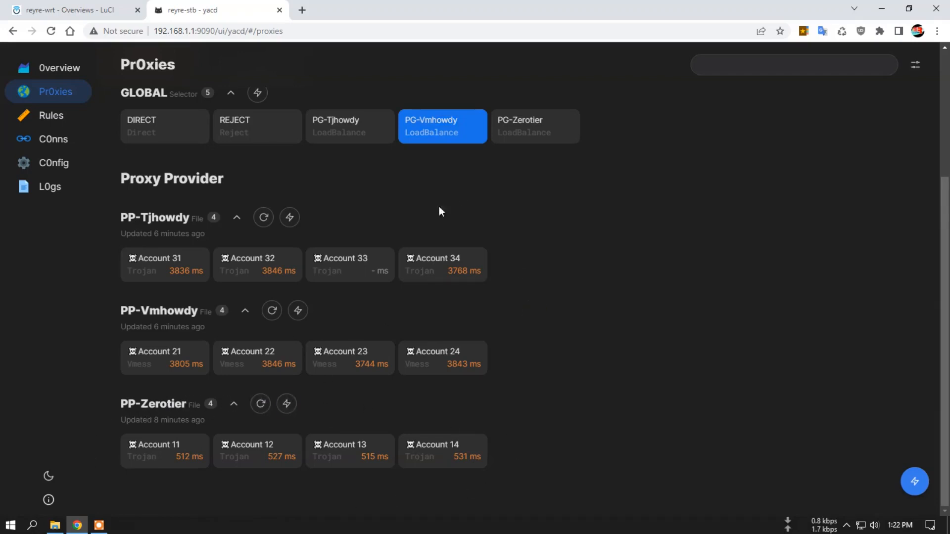
pyautogui.click(289, 217)
# Switch to the OpenClash admin page and open the reyre.yaml config file for editing.
pyautogui.click(66, 8)
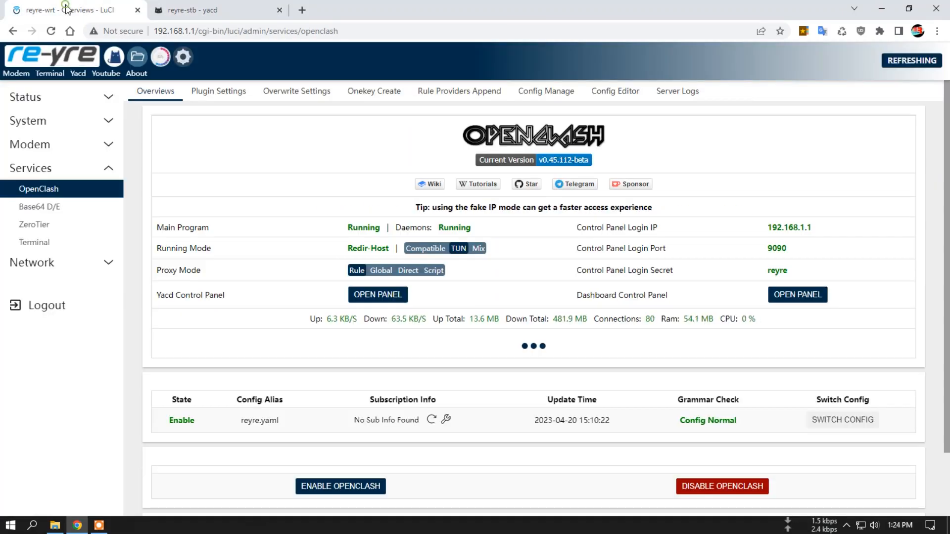
pyautogui.click(554, 89)
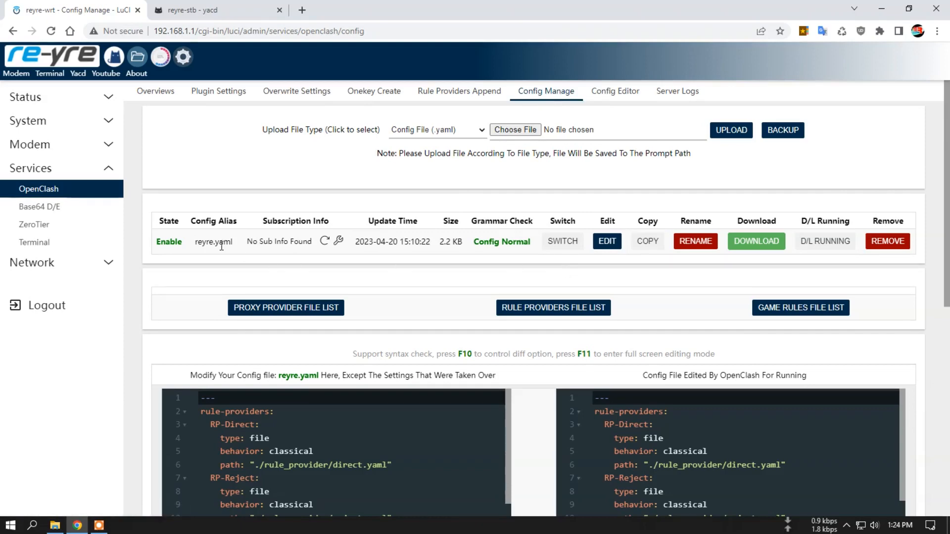
pyautogui.click(609, 244)
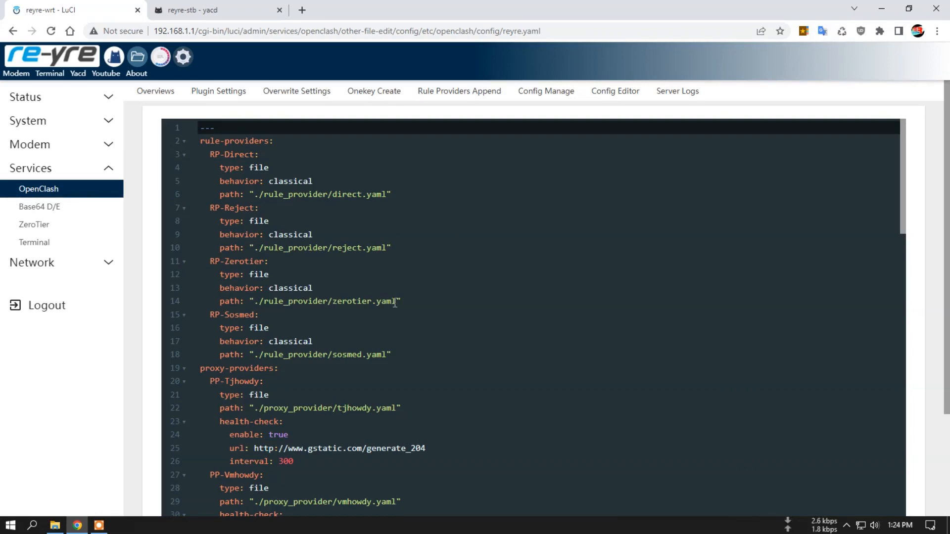
# Review the rule-providers, proxy-providers and proxy-groups sections of reyre.yaml.
pyautogui.moveTo(407, 302); pyautogui.dragTo(416, 249)
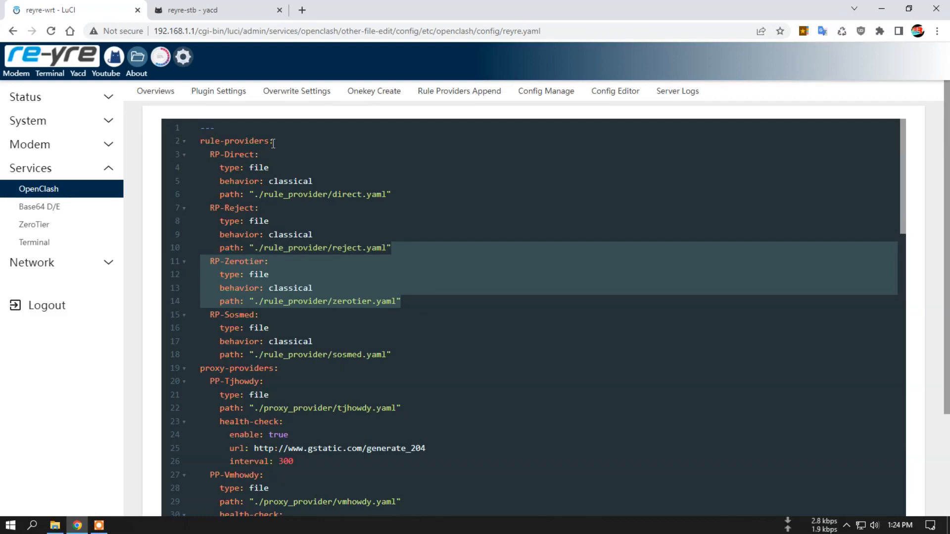
pyautogui.click(447, 309)
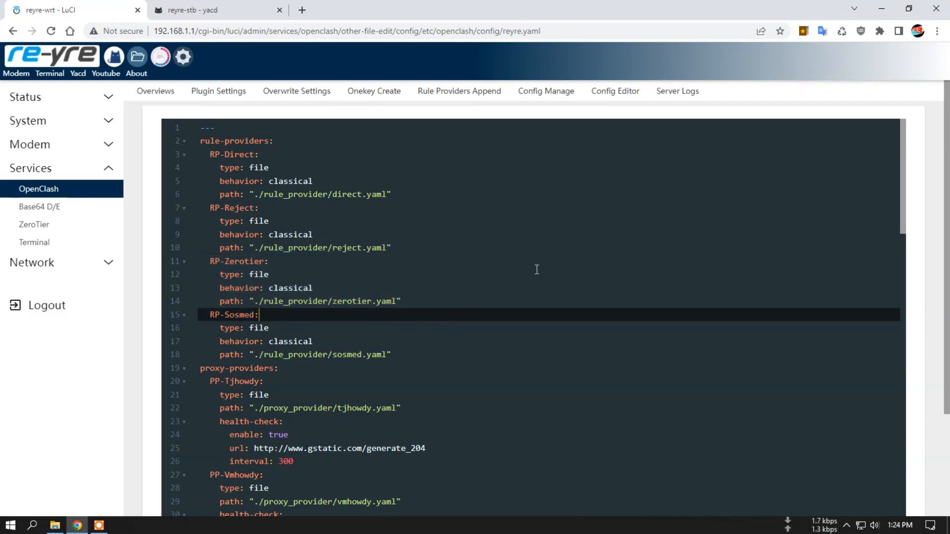
pyautogui.scroll(-6, 545, 259)
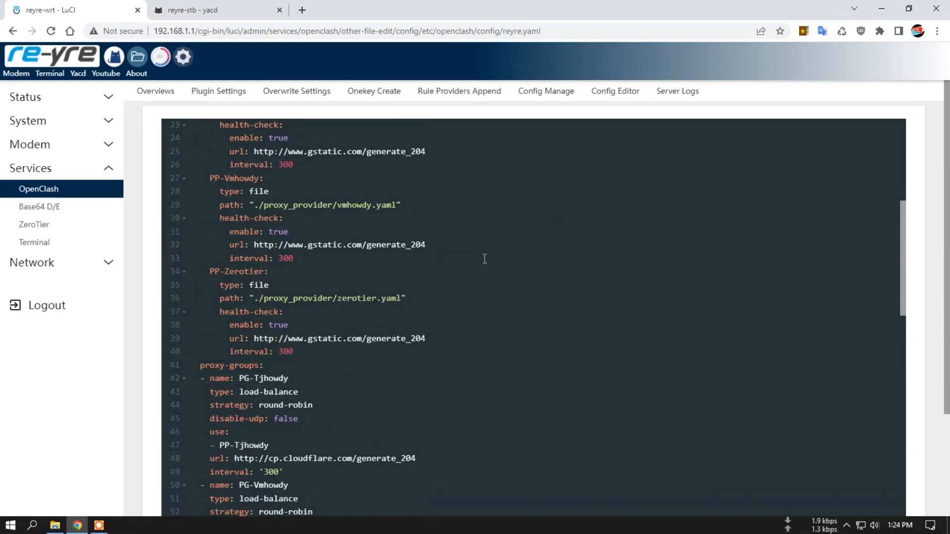
pyautogui.scroll(-3, 520, 270)
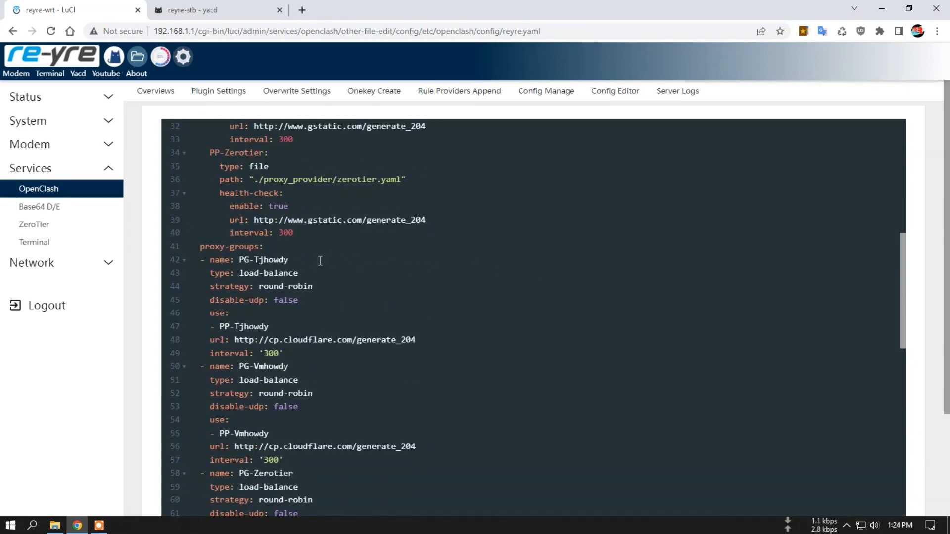
pyautogui.scroll(-3, 366, 260)
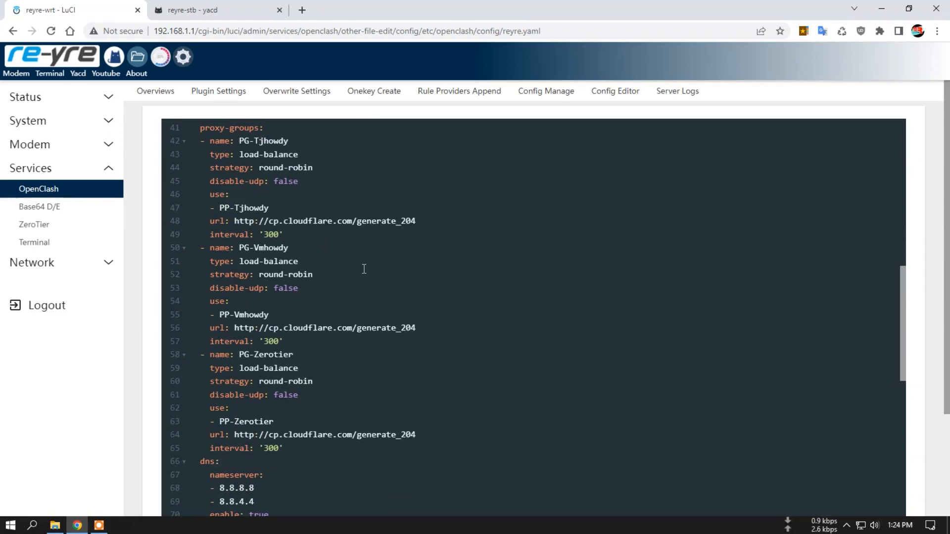
pyautogui.scroll(2, 364, 268)
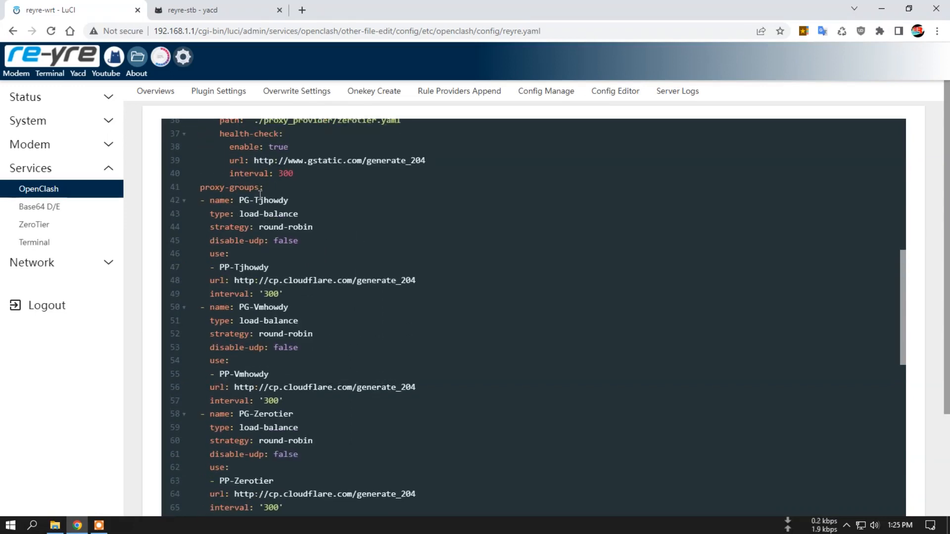
pyautogui.scroll(-3, 257, 195)
# Check the provider accounts in the yacd dashboard, and return to reyre.yaml to examine its proxy-groups section.
pyautogui.click(195, 10)
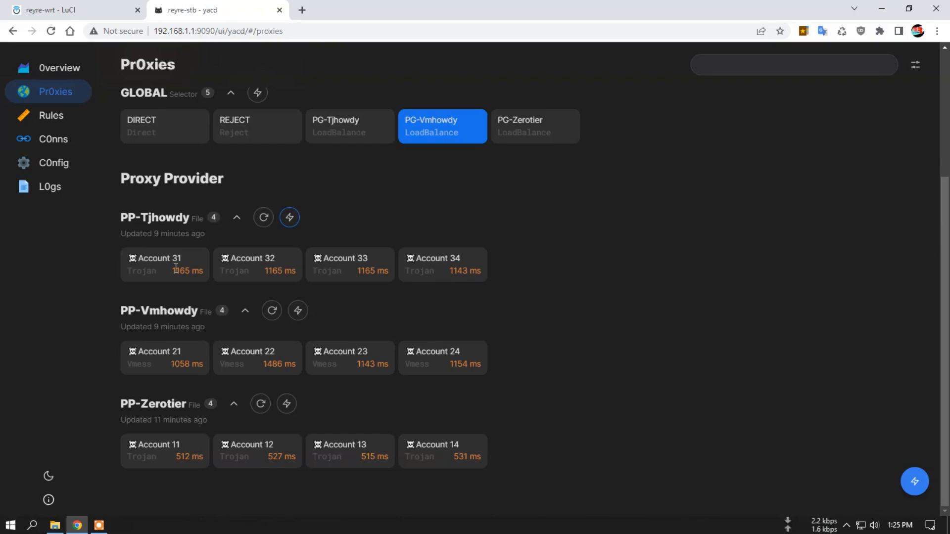
pyautogui.click(75, 9)
pyautogui.scroll(-5, 444, 248)
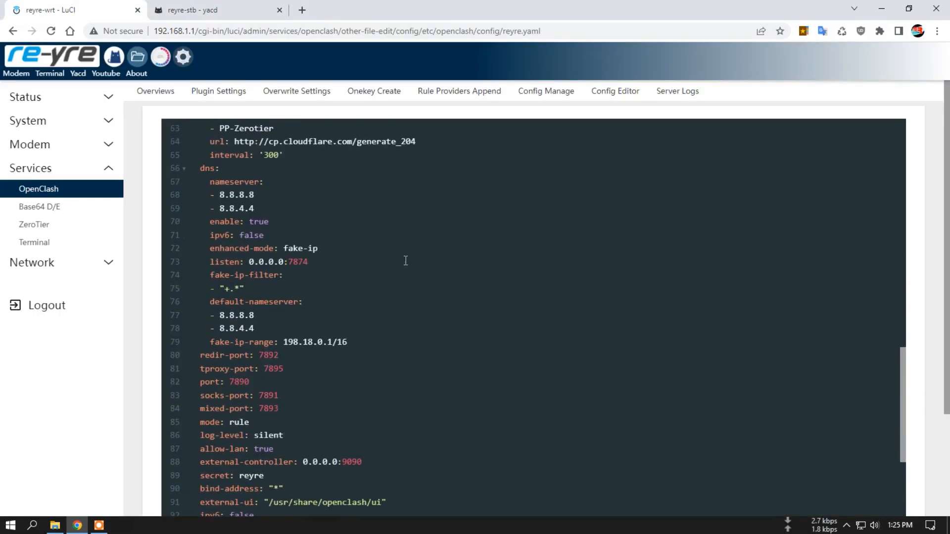
pyautogui.scroll(4, 376, 265)
pyautogui.scroll(1, 376, 263)
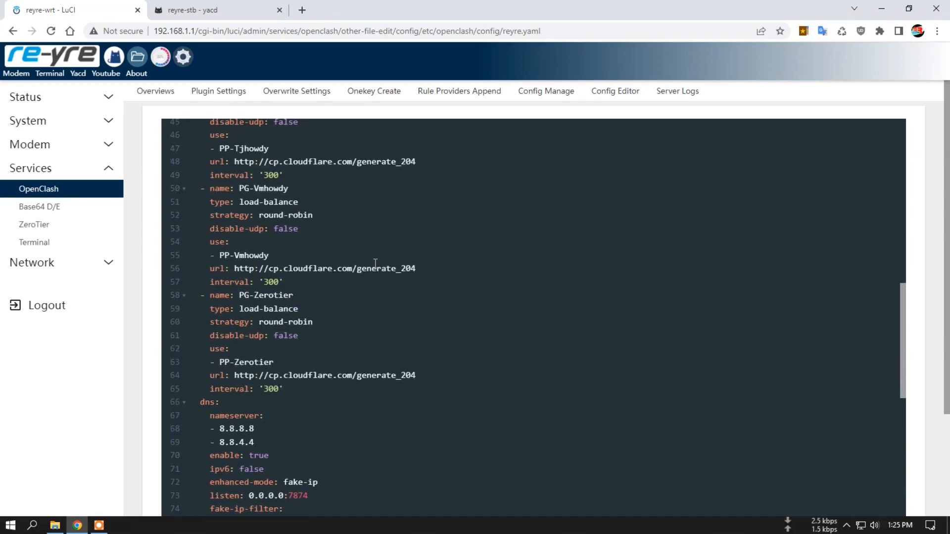
pyautogui.scroll(-1, 352, 295)
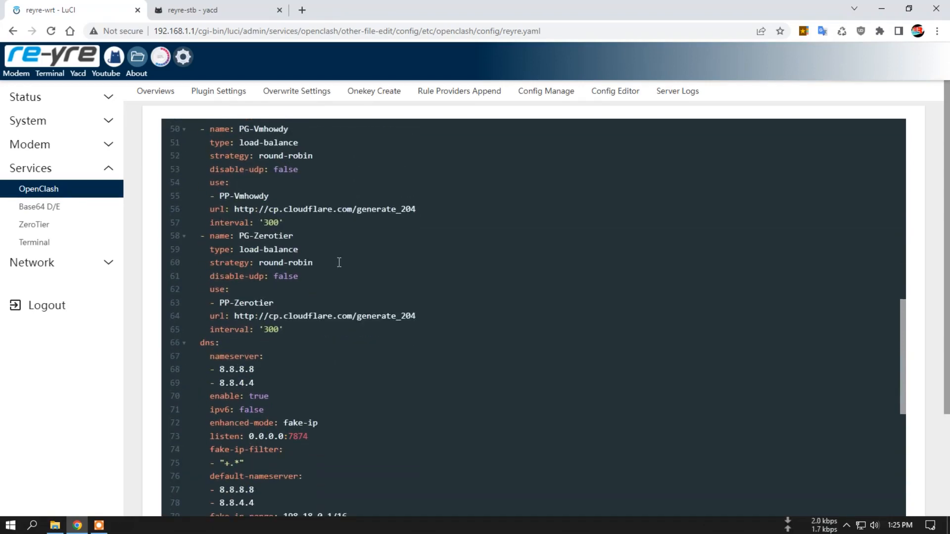
pyautogui.scroll(4, 339, 262)
pyautogui.moveTo(201, 306); pyautogui.dragTo(262, 305)
pyautogui.click(282, 305)
# Duplicate the whole PG-Zerotier proxy group block directly below the original, just above the dns section.
pyautogui.scroll(-2, 325, 305)
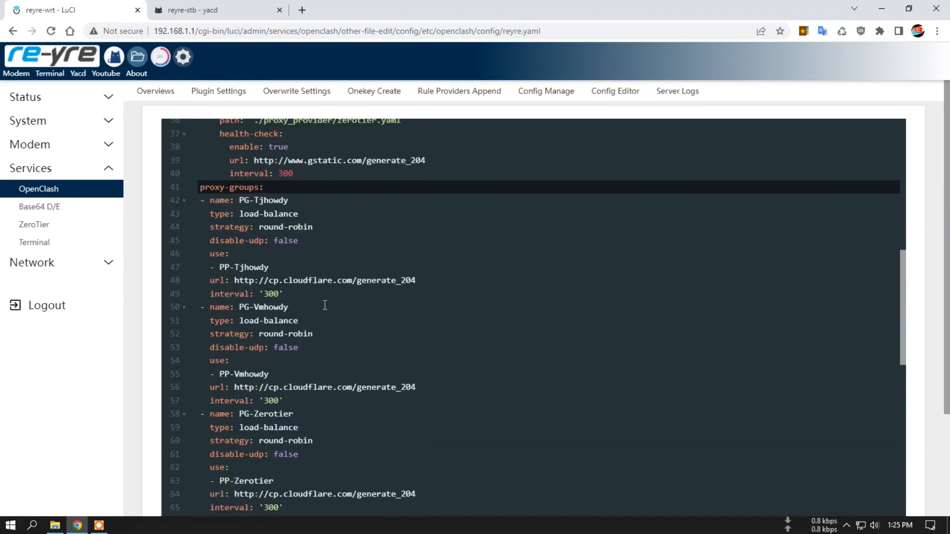
pyautogui.scroll(-2, 325, 306)
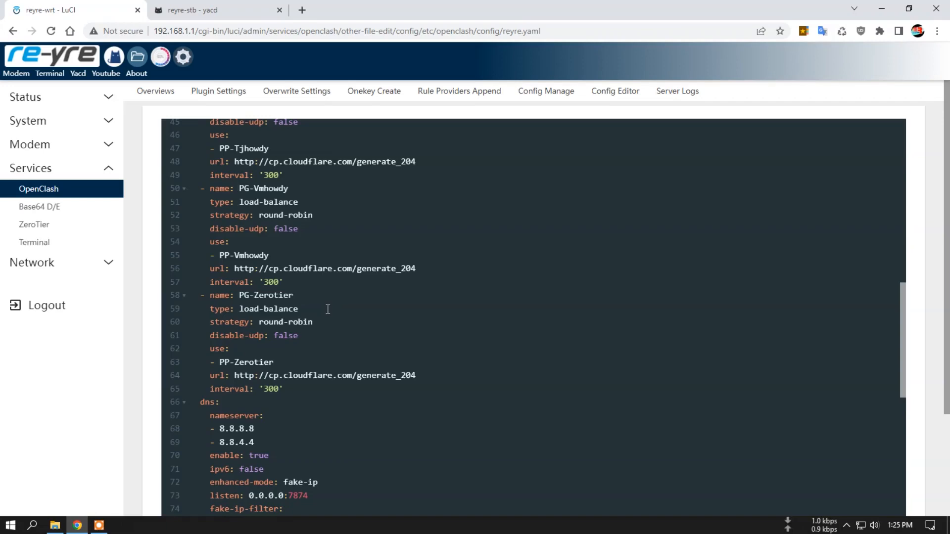
pyautogui.scroll(-1, 329, 310)
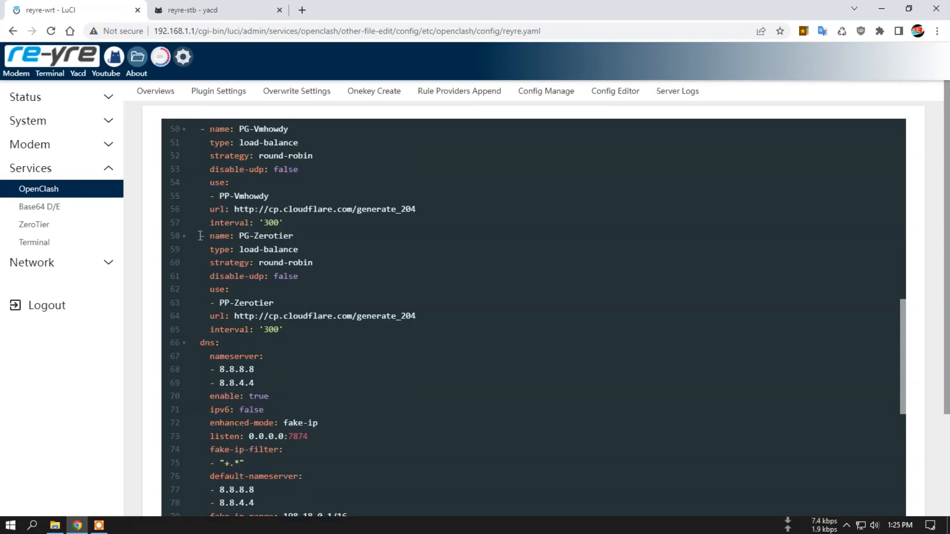
pyautogui.moveTo(200, 236); pyautogui.dragTo(283, 329)
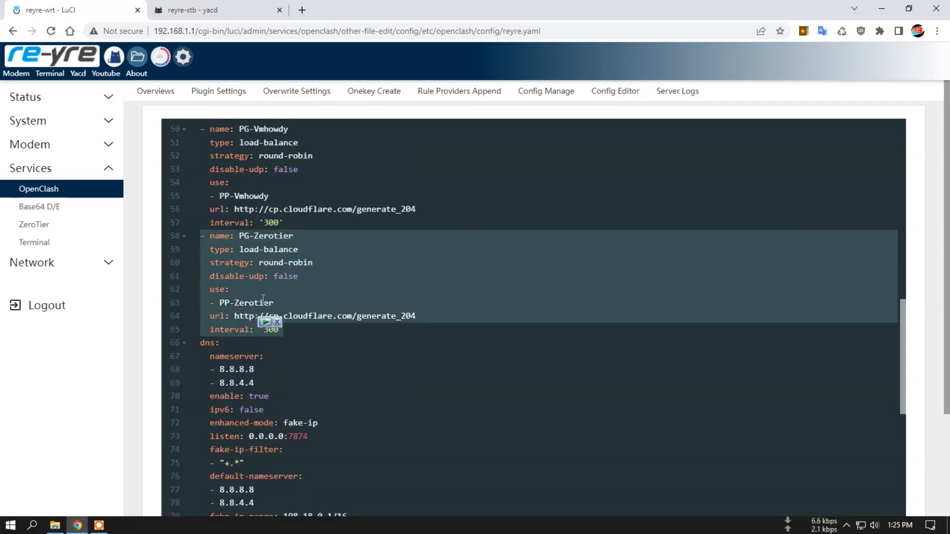
pyautogui.rightClick(263, 300)
pyautogui.click(325, 115)
pyautogui.click(299, 329)
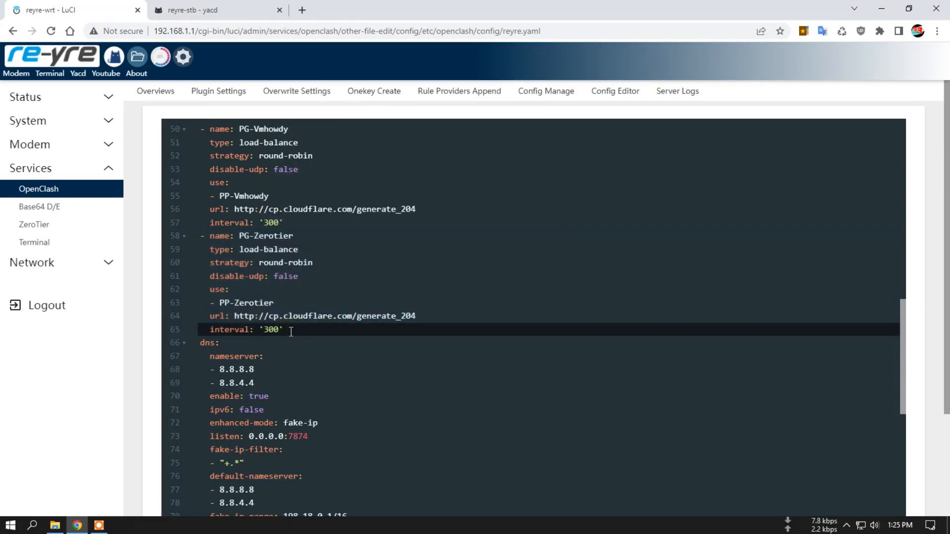
pyautogui.press('Return')
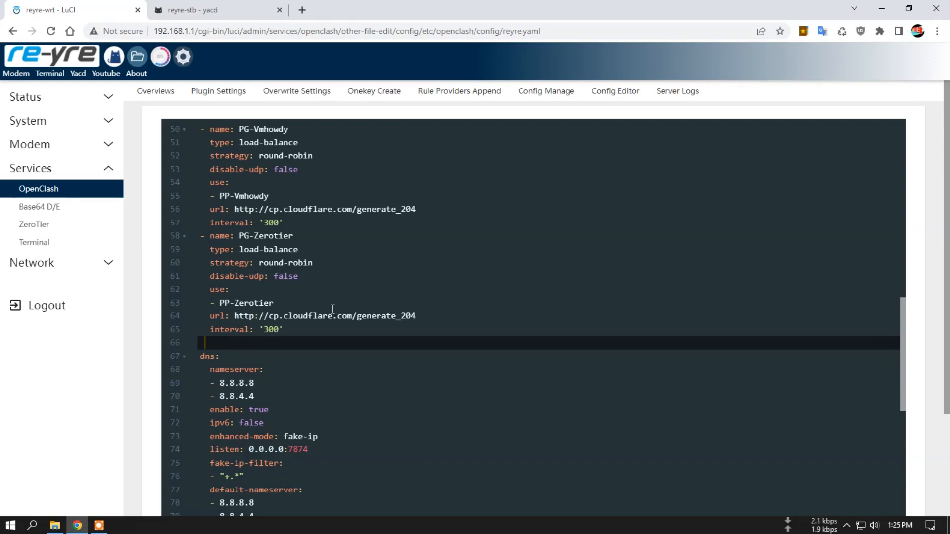
pyautogui.rightClick(203, 344)
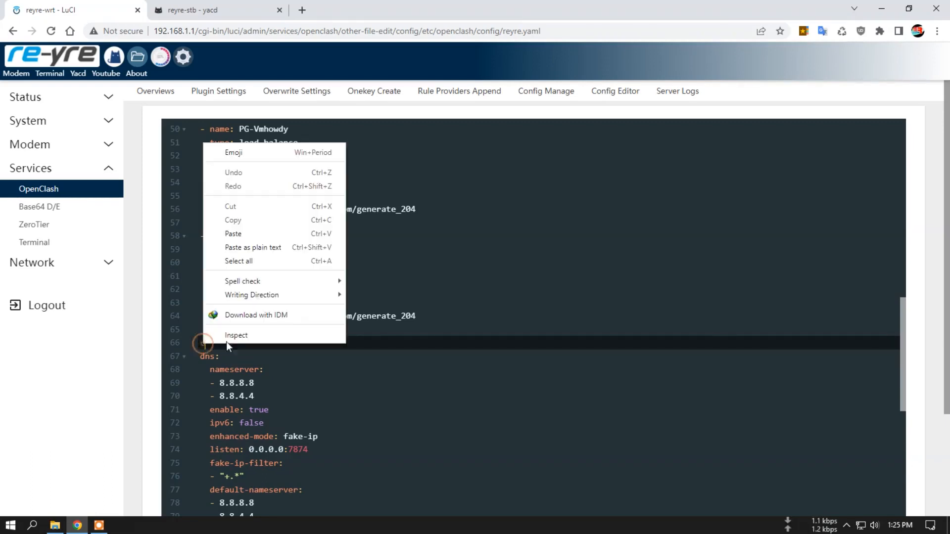
pyautogui.click(259, 232)
pyautogui.scroll(-3, 364, 342)
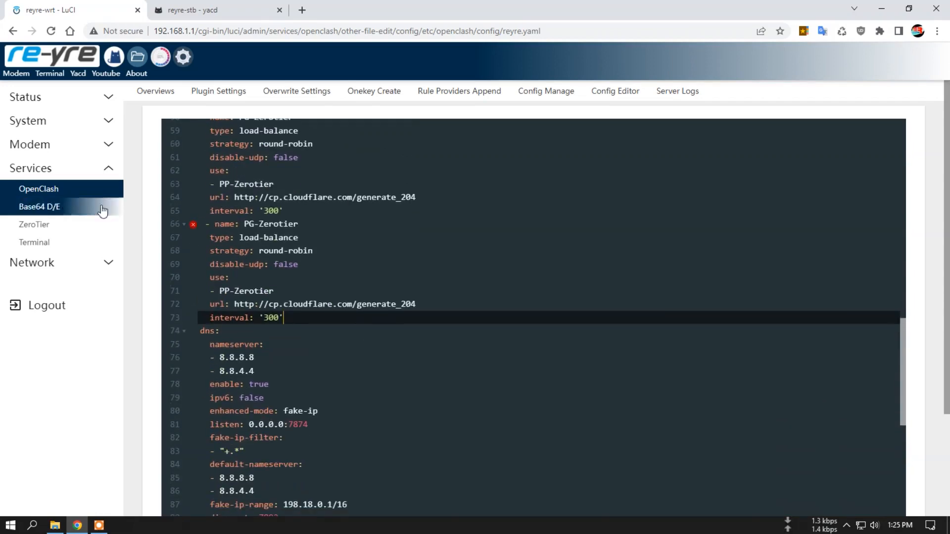
# Set both the name and the type of the duplicated proxy group to fallback.
pyautogui.scroll(2, 294, 244)
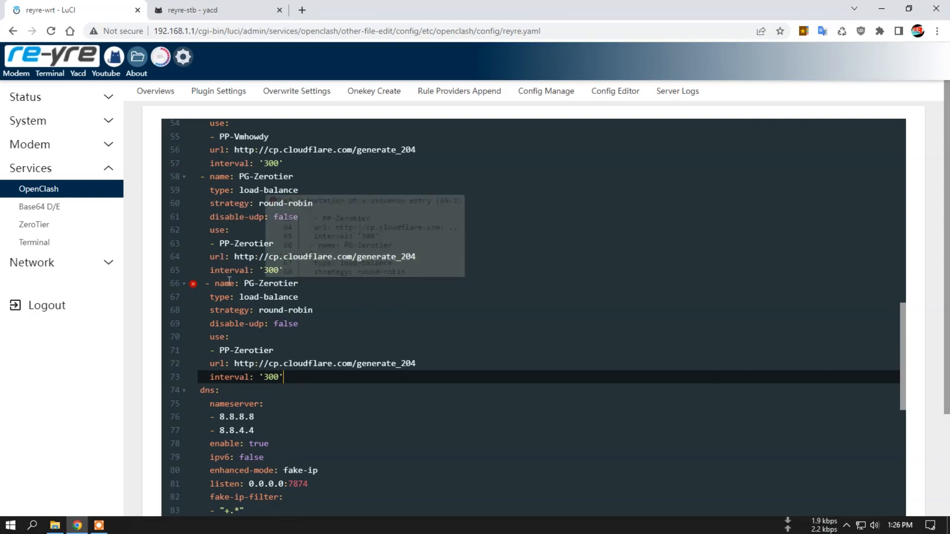
pyautogui.moveTo(246, 283); pyautogui.dragTo(297, 284)
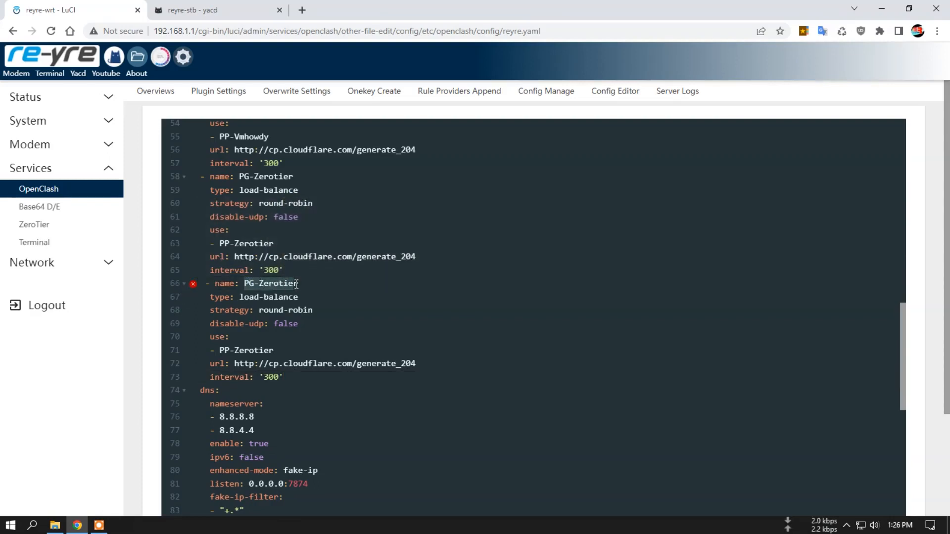
pyautogui.write('f')
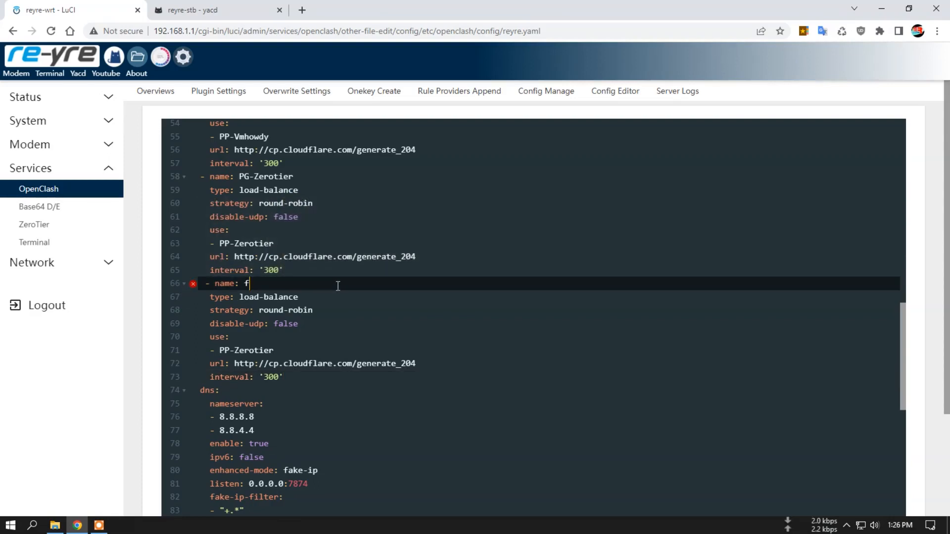
pyautogui.write('allback')
pyautogui.click(329, 310)
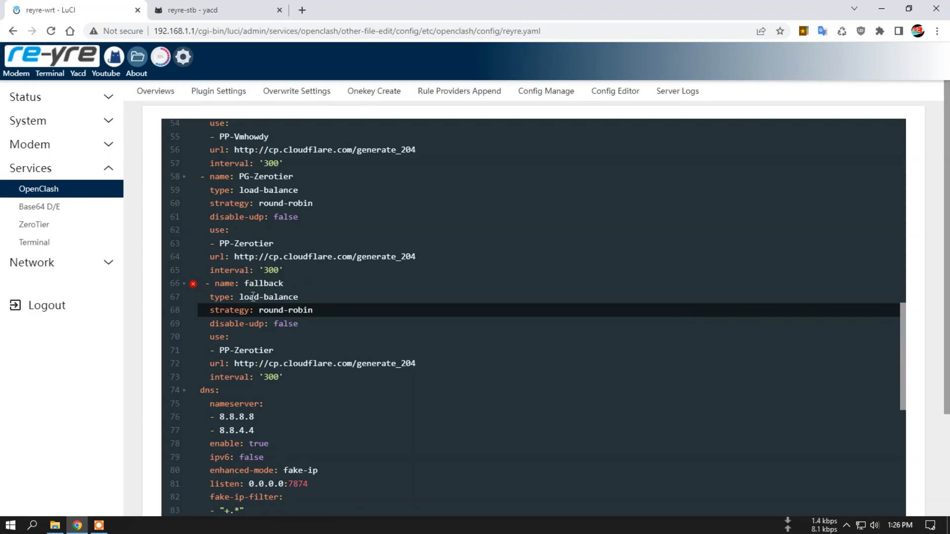
pyautogui.moveTo(241, 297); pyautogui.dragTo(299, 298)
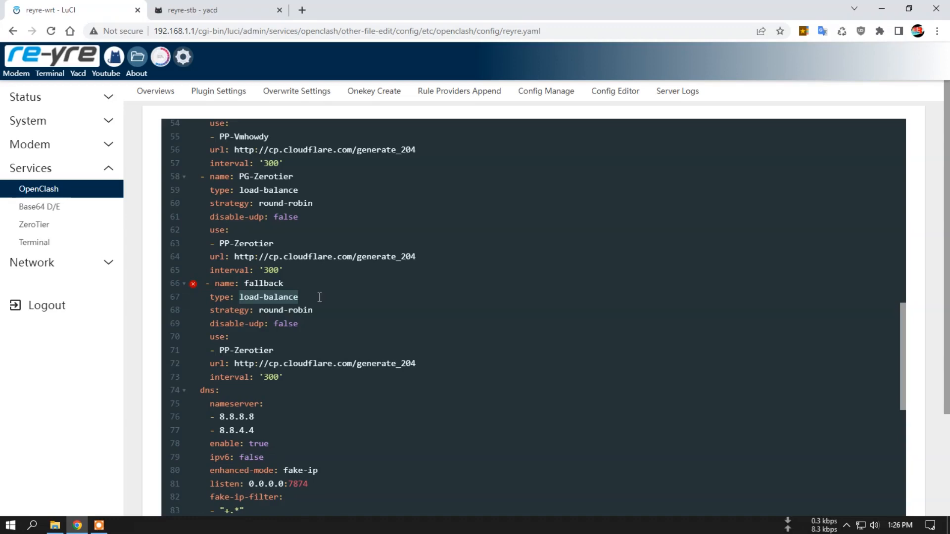
pyautogui.write('fall')
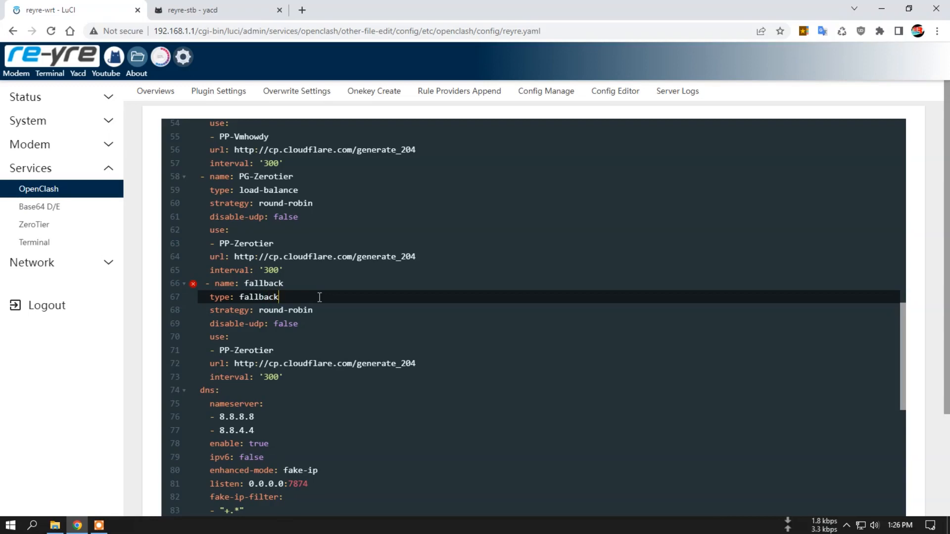
pyautogui.click(320, 311)
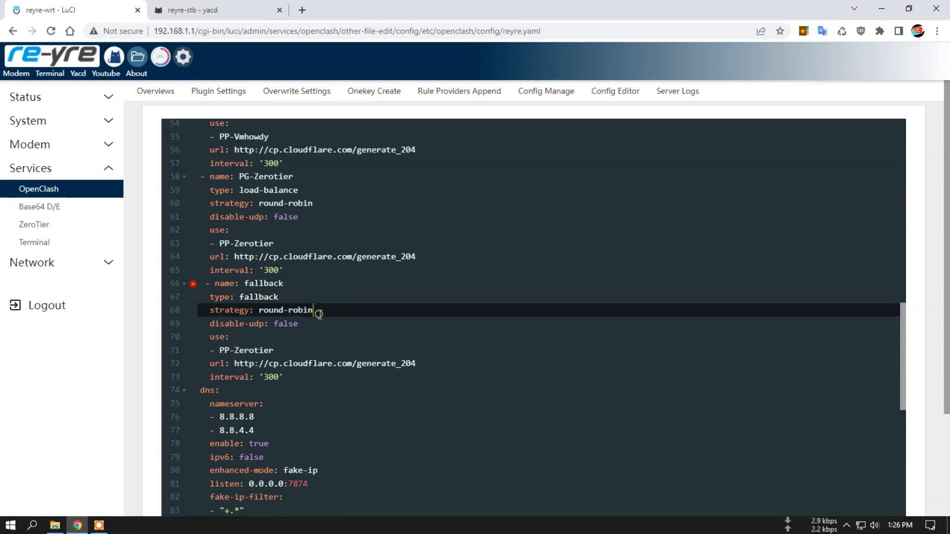
# Remove the extra leading space before the new group's name entry so it aligns with the other proxy groups.
pyautogui.click(314, 283)
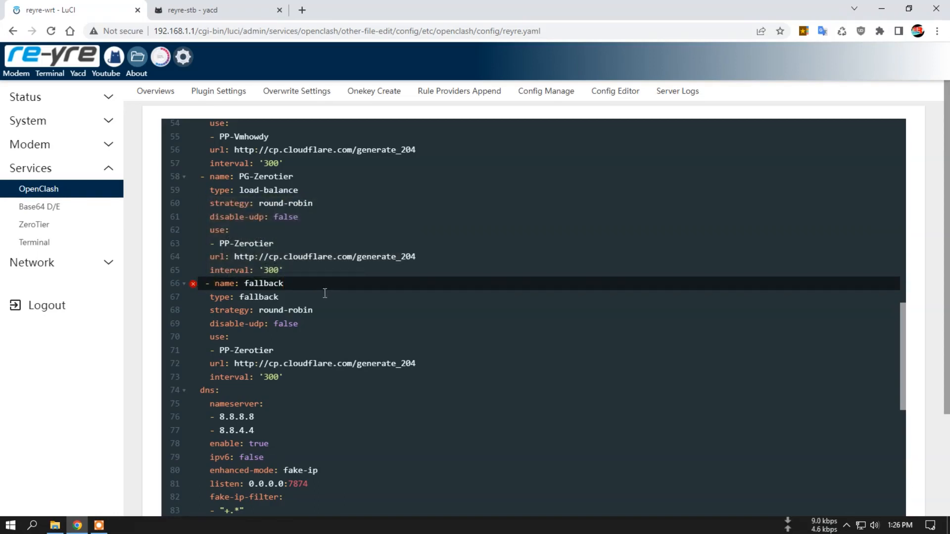
pyautogui.press('BackSpace')
pyautogui.click(324, 292)
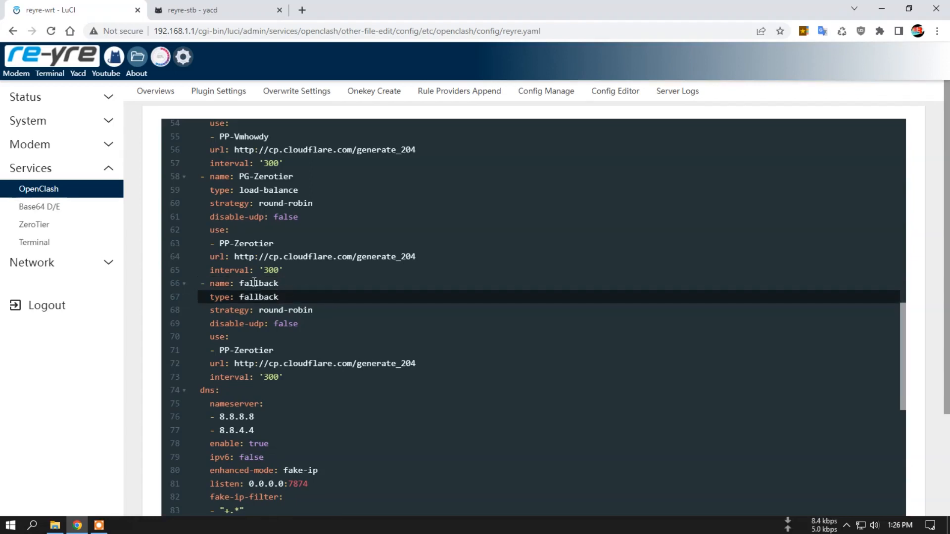
# Rename the new group to fallbacknet and delete its strategy and disable-udp lines.
pyautogui.click(280, 283)
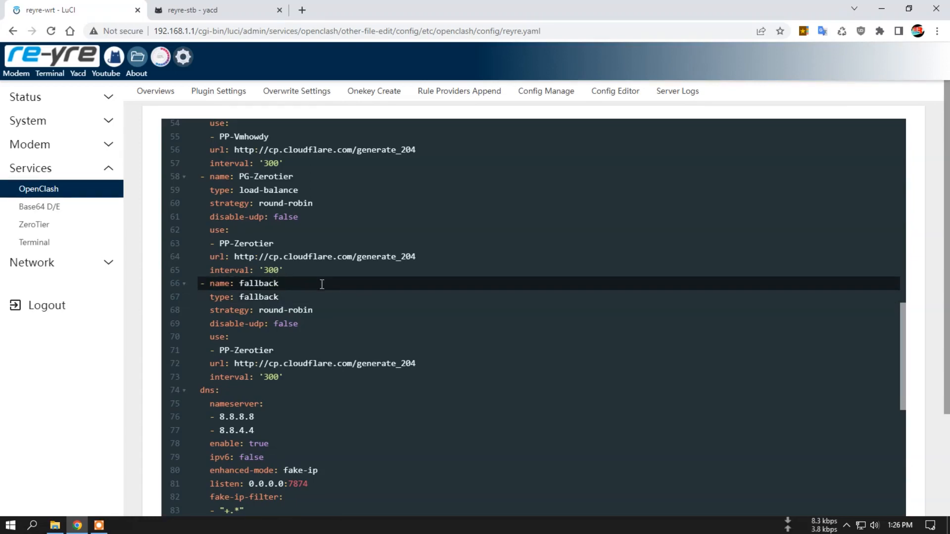
pyautogui.write('ne')
pyautogui.moveTo(304, 324); pyautogui.dragTo(314, 297)
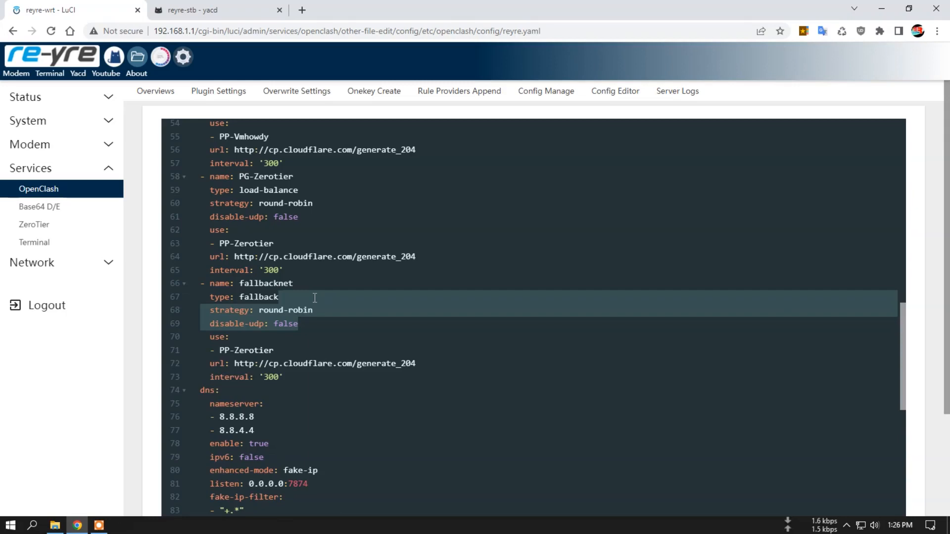
pyautogui.press('BackSpace')
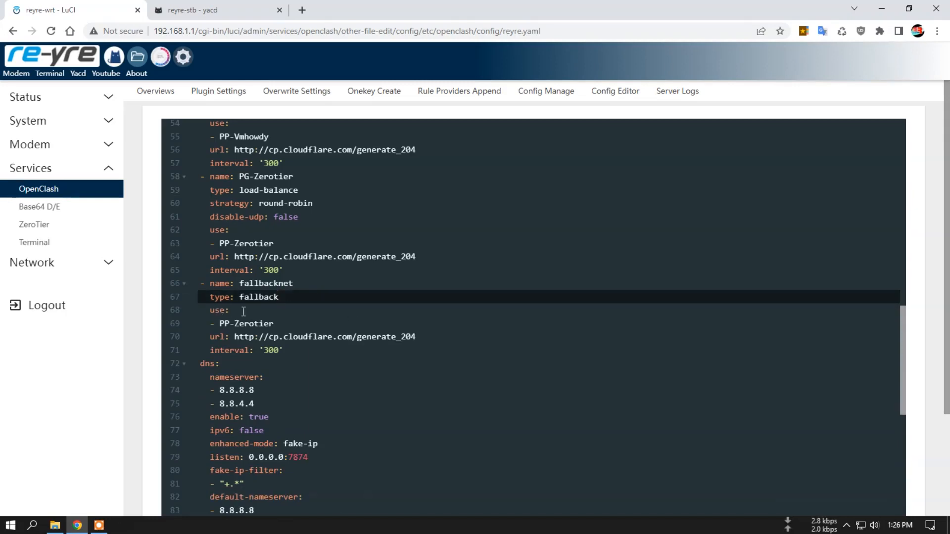
# Review the existing proxy groups in the configuration and the proxy providers listed in the yacd panel.
pyautogui.scroll(3, 286, 309)
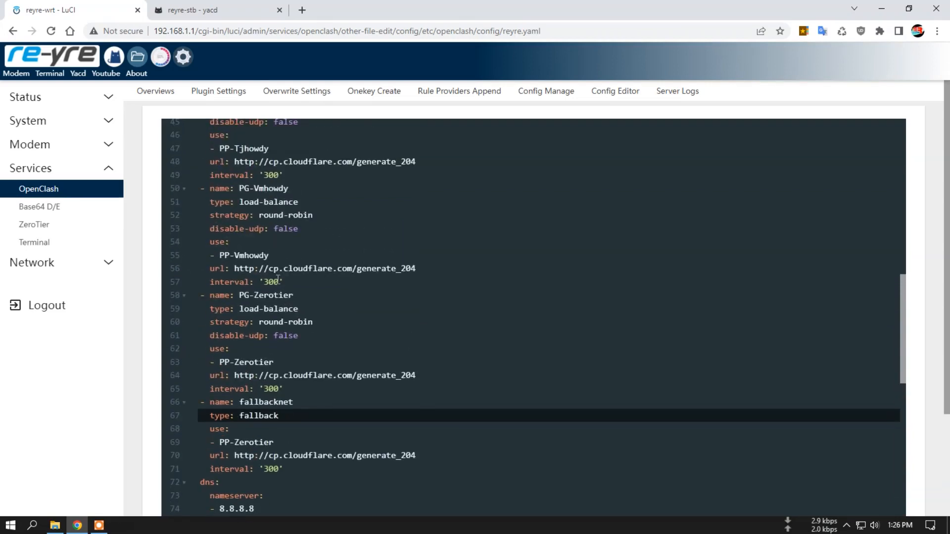
pyautogui.scroll(1, 242, 150)
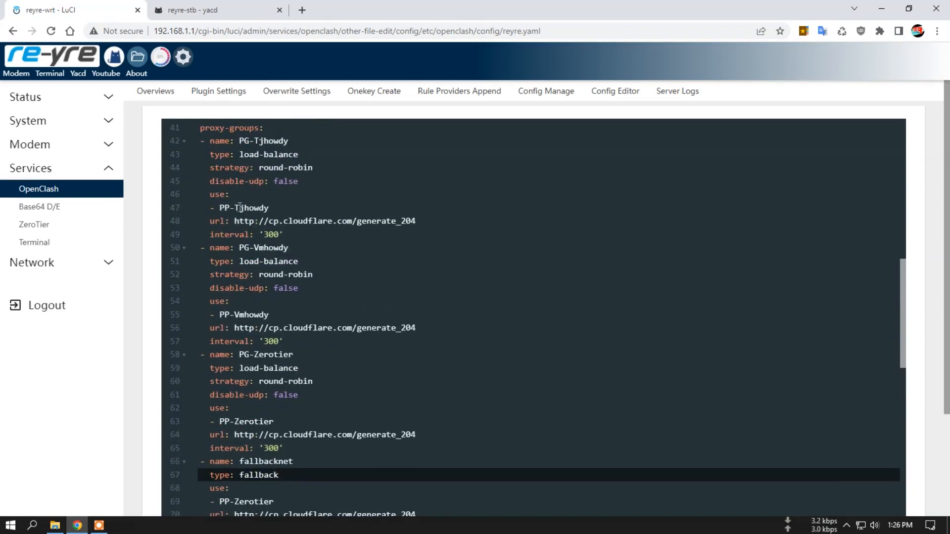
pyautogui.scroll(1, 303, 183)
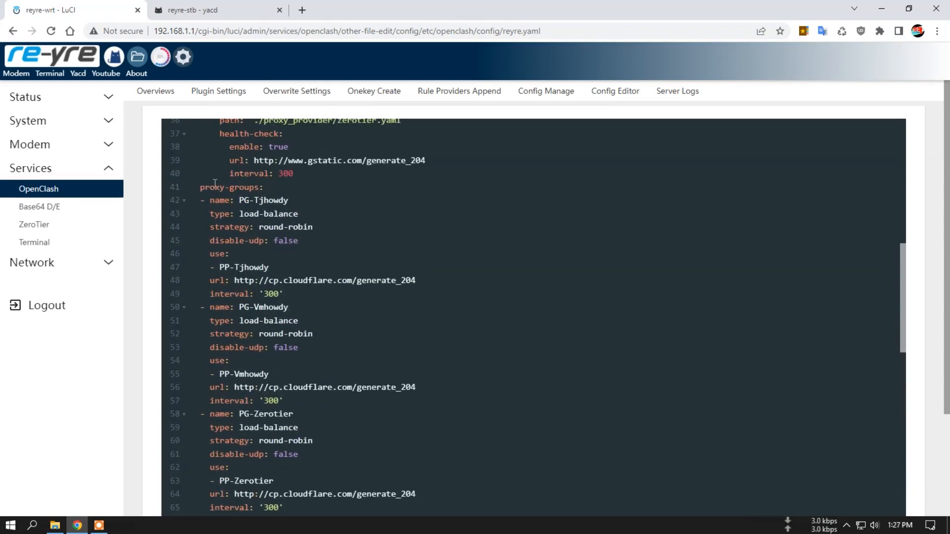
pyautogui.click(193, 10)
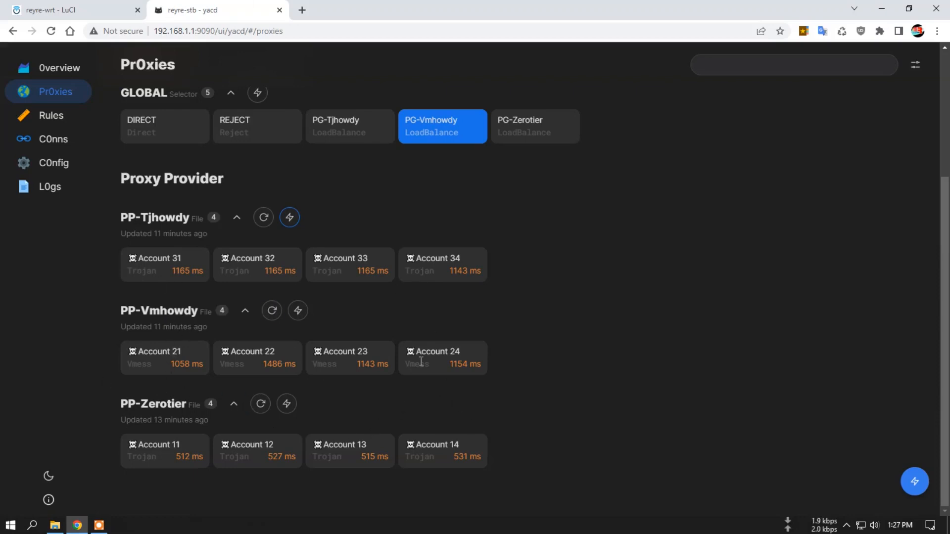
pyautogui.click(69, 9)
pyautogui.scroll(-5, 334, 324)
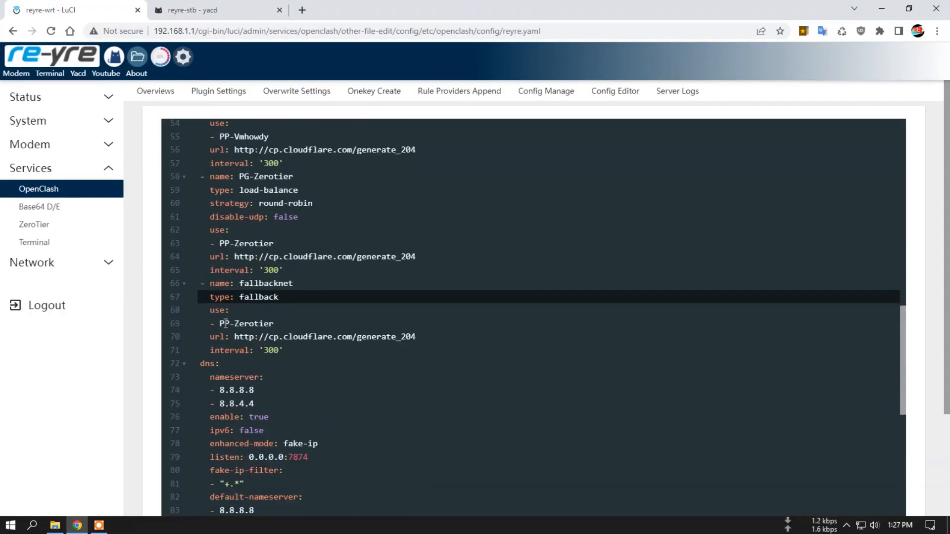
# Copy Tjhowdy from the PG-Tjhowdy group's provider entry and use it to change fallbacknet's provider to PP-Tjhowdy.
pyautogui.scroll(1, 267, 321)
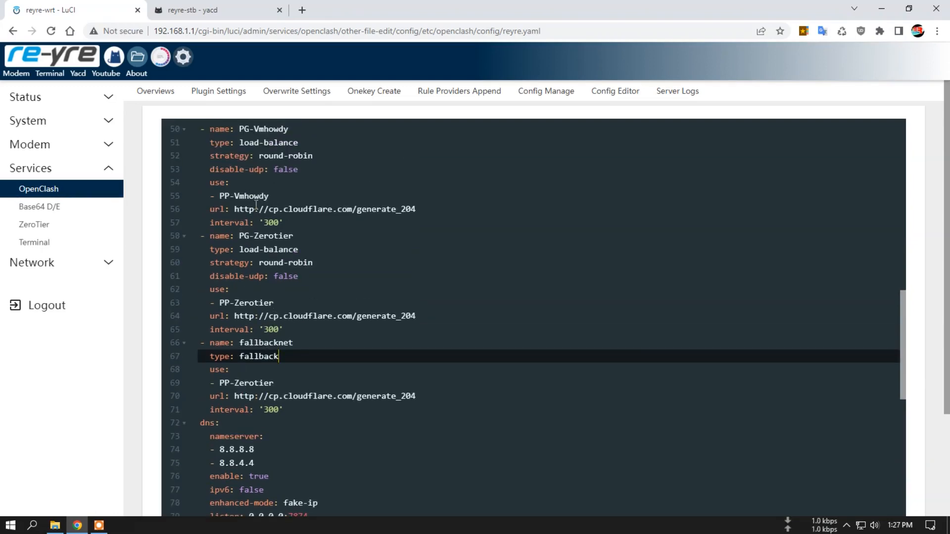
pyautogui.scroll(2, 267, 203)
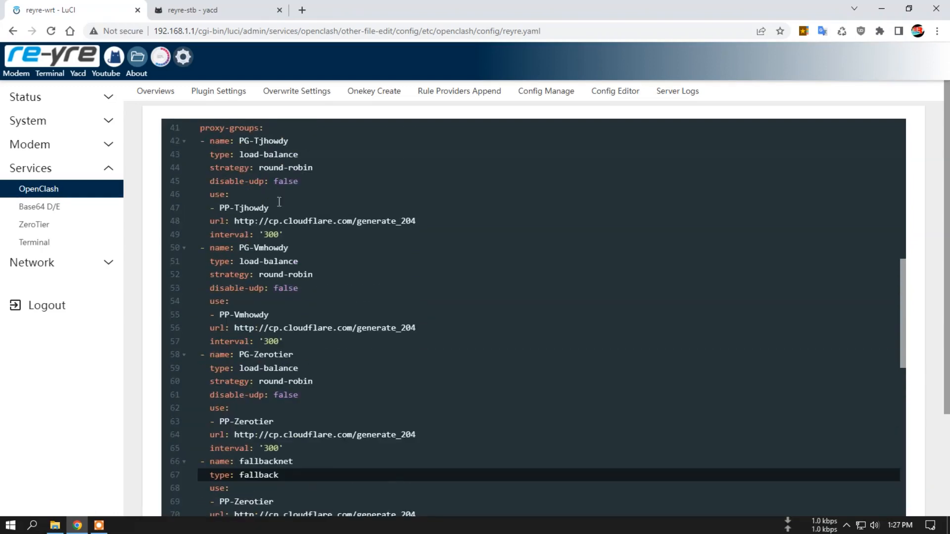
pyautogui.doubleClick(238, 207)
pyautogui.rightClick(248, 207)
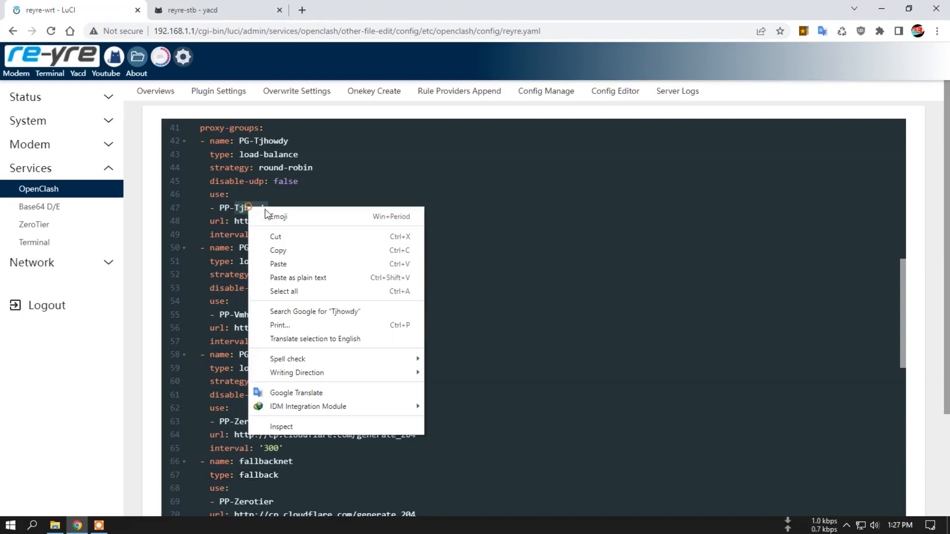
pyautogui.click(284, 252)
pyautogui.scroll(-4, 277, 252)
pyautogui.click(249, 264)
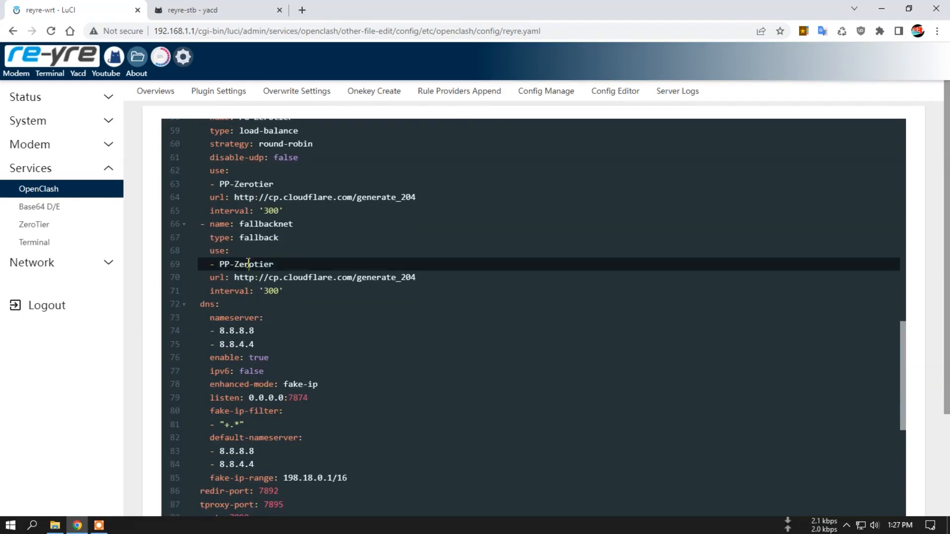
pyautogui.doubleClick(248, 264)
pyautogui.rightClick(248, 263)
pyautogui.click(278, 319)
# Check the PP-Tjhowdy accounts in yacd, then commit the edited reyre.yaml and apply the OpenClash settings.
pyautogui.click(220, 10)
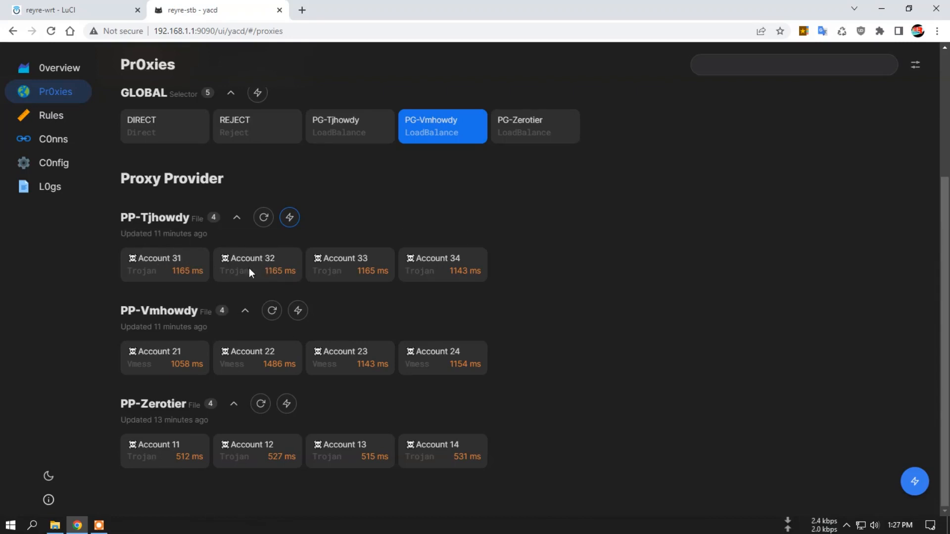
pyautogui.click(60, 5)
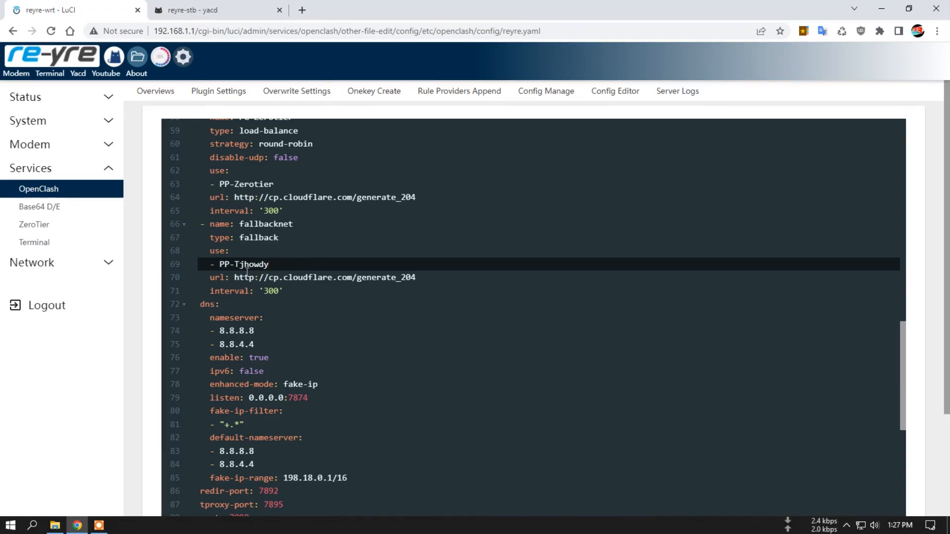
pyautogui.scroll(-3, 939, 317)
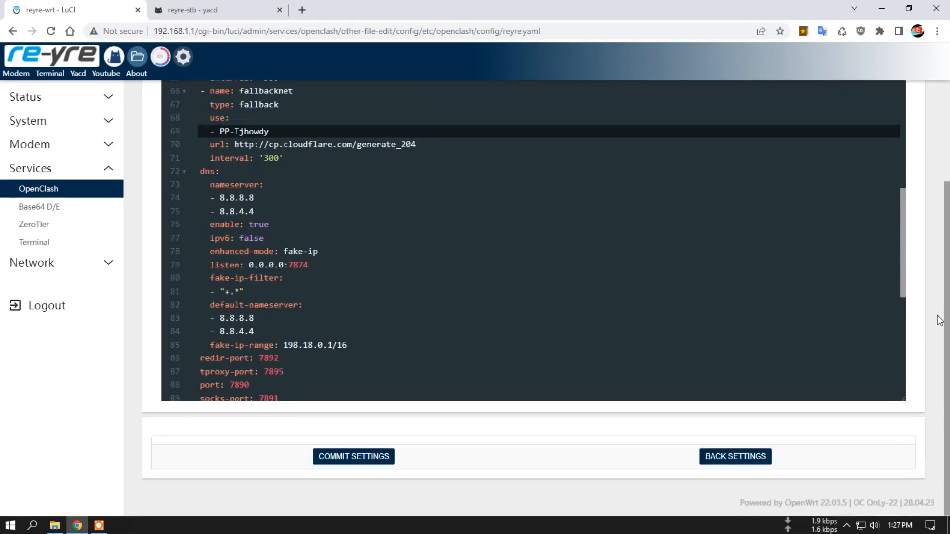
pyautogui.click(377, 456)
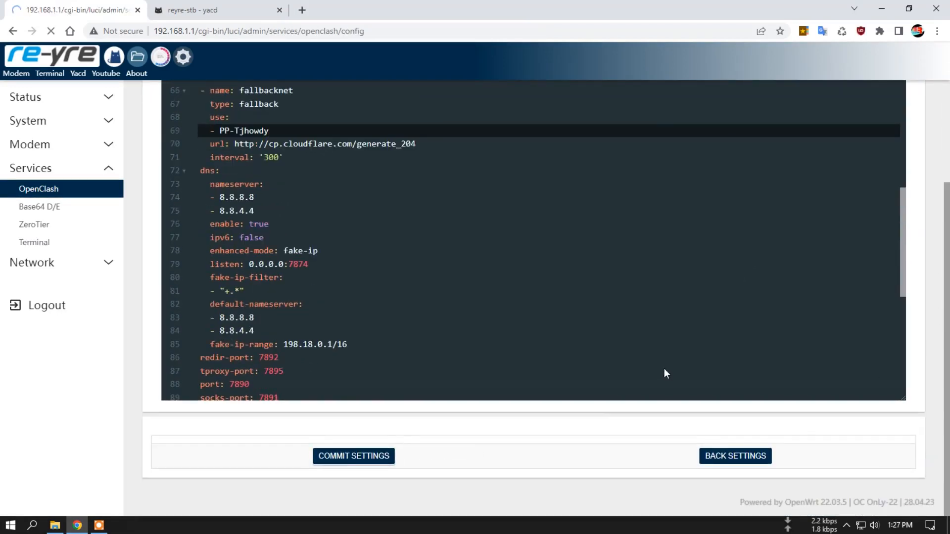
pyautogui.scroll(-8, 794, 360)
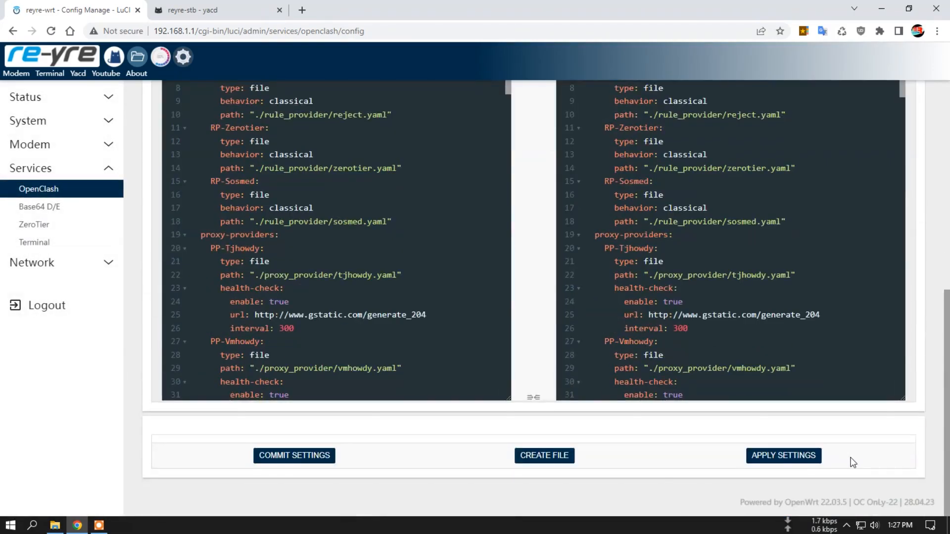
pyautogui.click(805, 461)
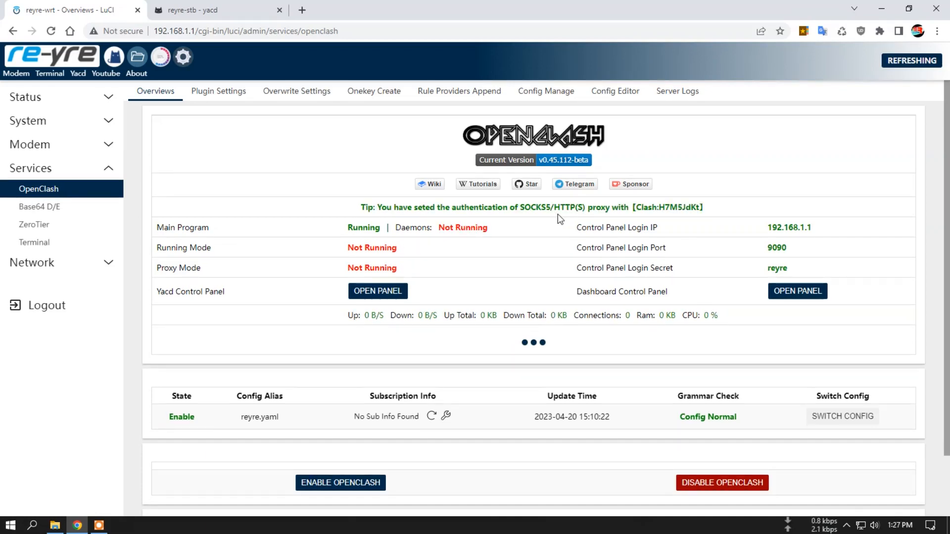
# Close the old yacd panel, open a fresh one and look over its proxy groups, including fallbacknet.
pyautogui.click(280, 10)
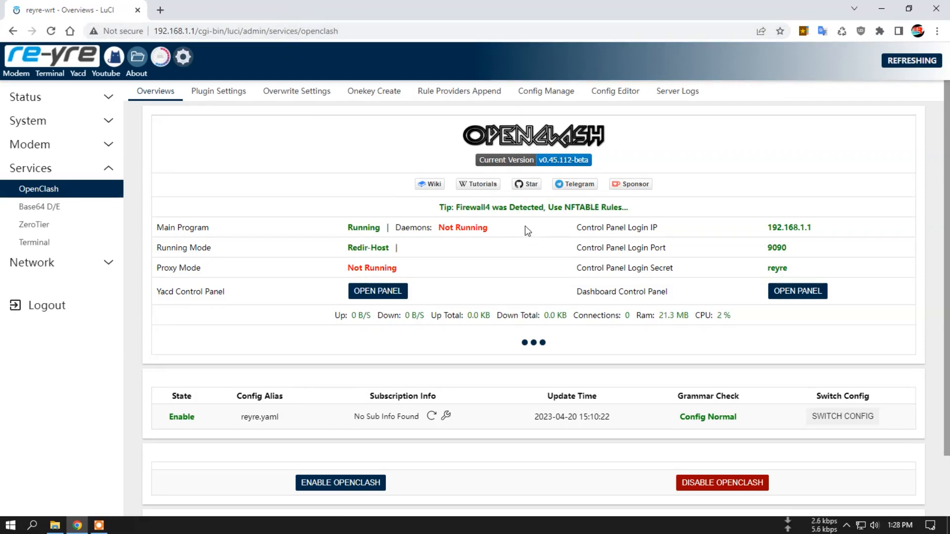
pyautogui.click(78, 73)
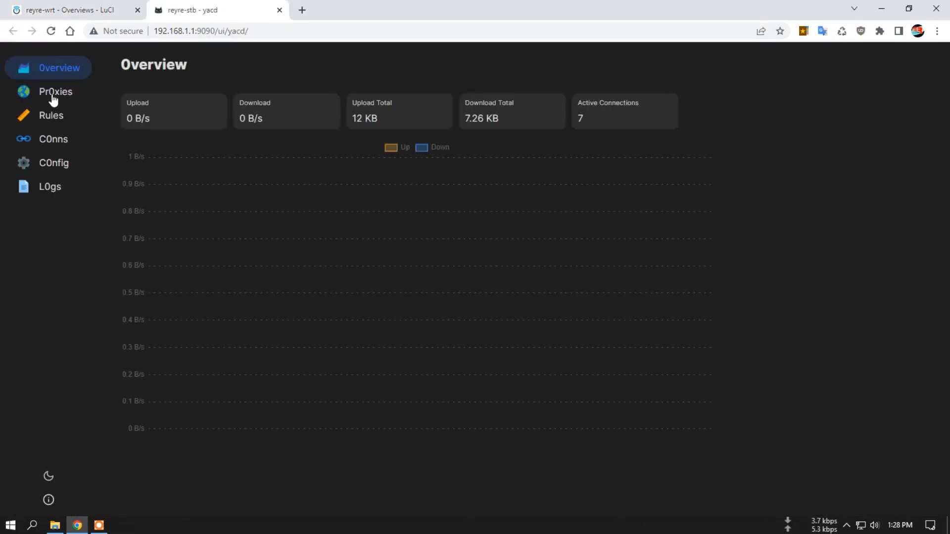
pyautogui.click(47, 93)
pyautogui.scroll(-5, 515, 180)
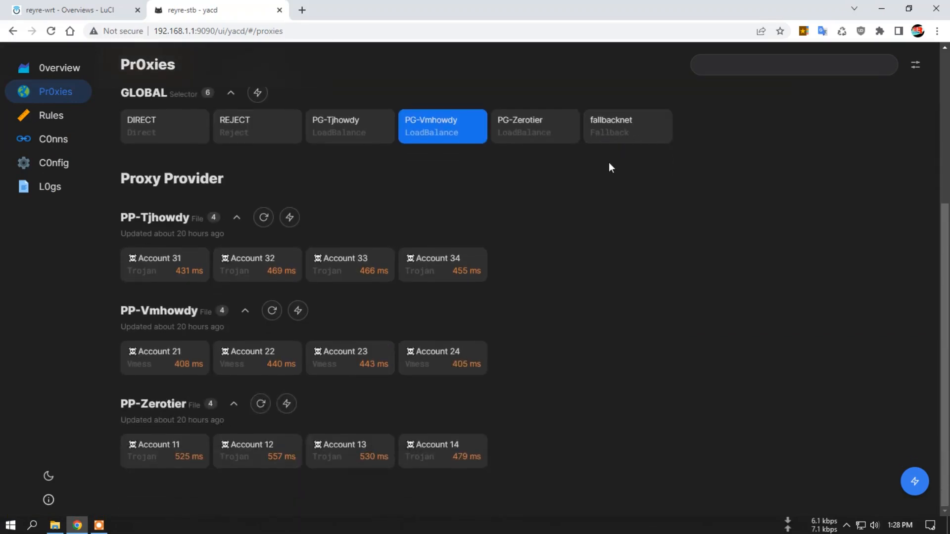
pyautogui.scroll(3, 466, 153)
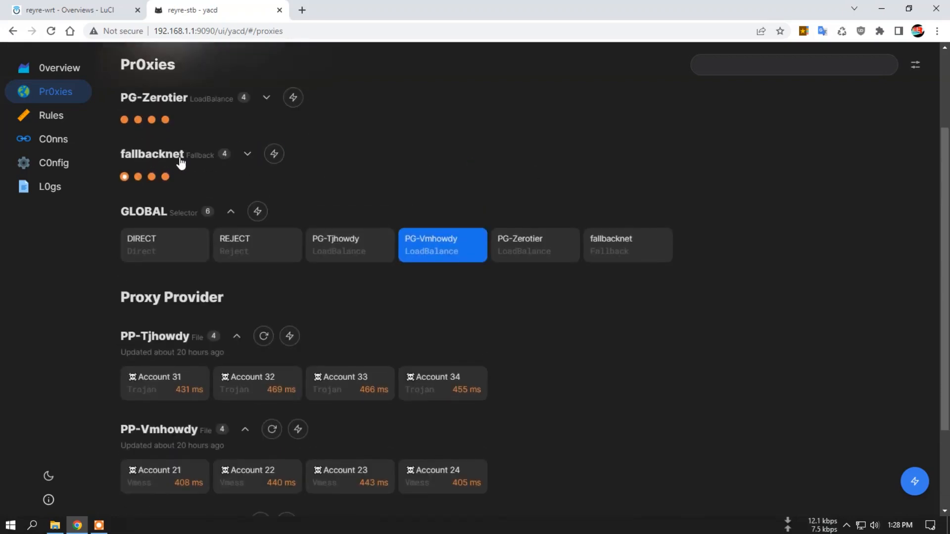
pyautogui.scroll(3, 181, 161)
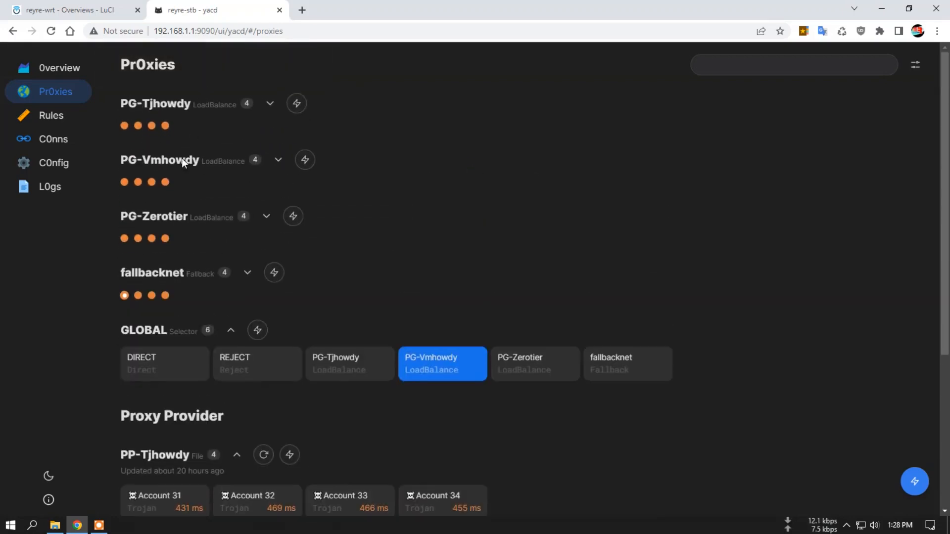
# Expand the fallbacknet group to view its accounts and select fallbacknet as the GLOBAL proxy.
pyautogui.click(246, 275)
pyautogui.scroll(-2, 104, 188)
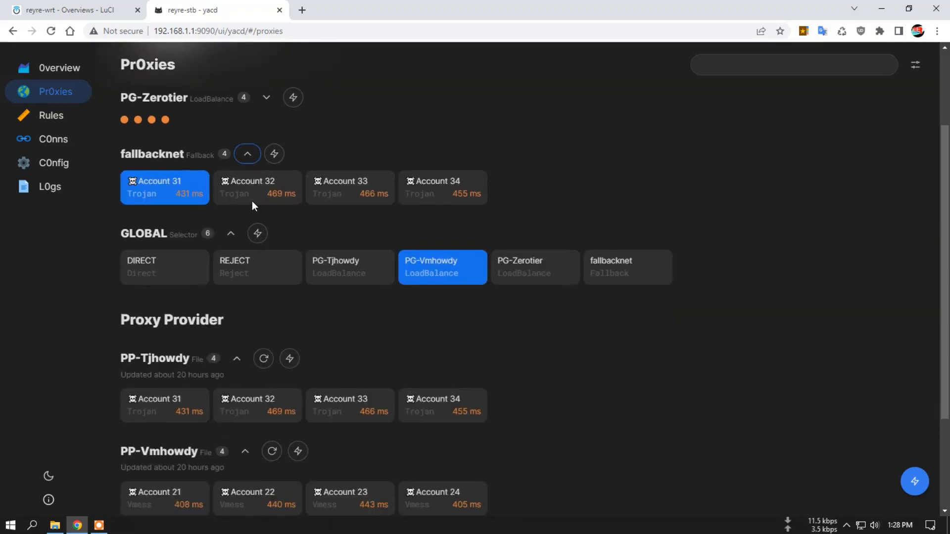
pyautogui.click(607, 271)
pyautogui.scroll(-1, 615, 331)
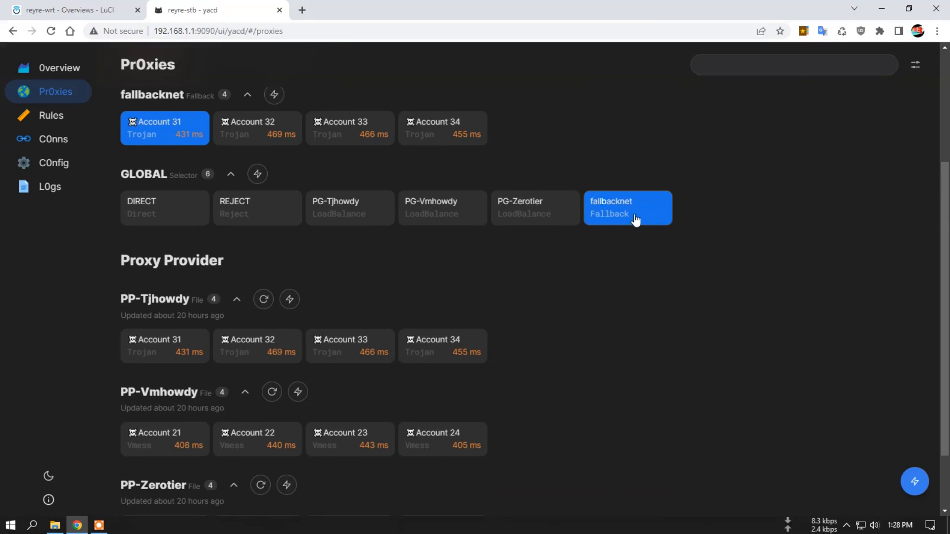
pyautogui.scroll(1, 636, 220)
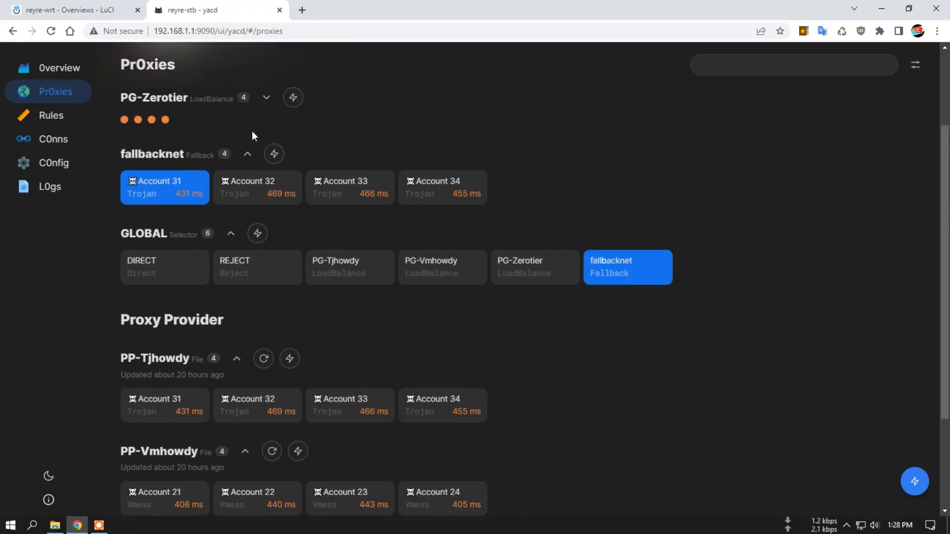
# Collapse the fallbacknet group and compare its nodes with the accounts under each proxy provider.
pyautogui.click(246, 154)
pyautogui.moveTo(124, 179)
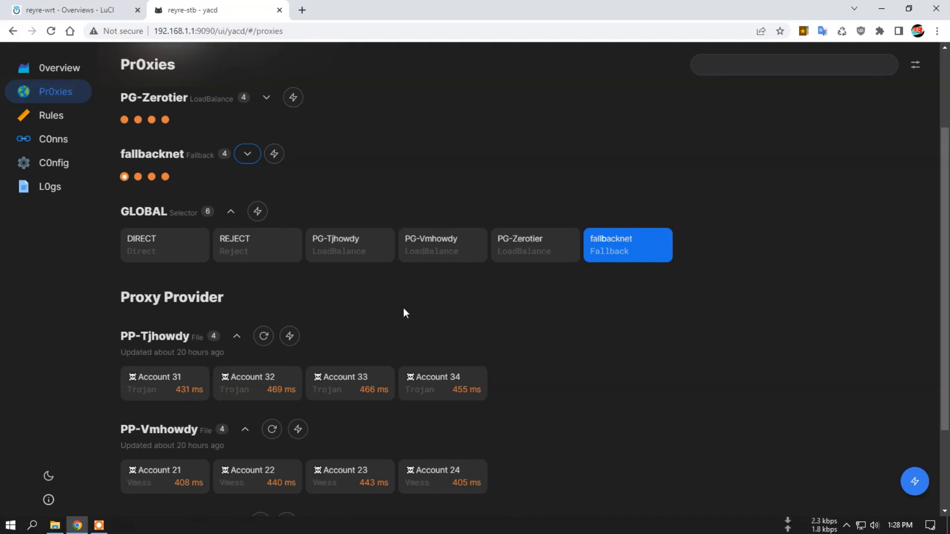
pyautogui.scroll(-1, 404, 312)
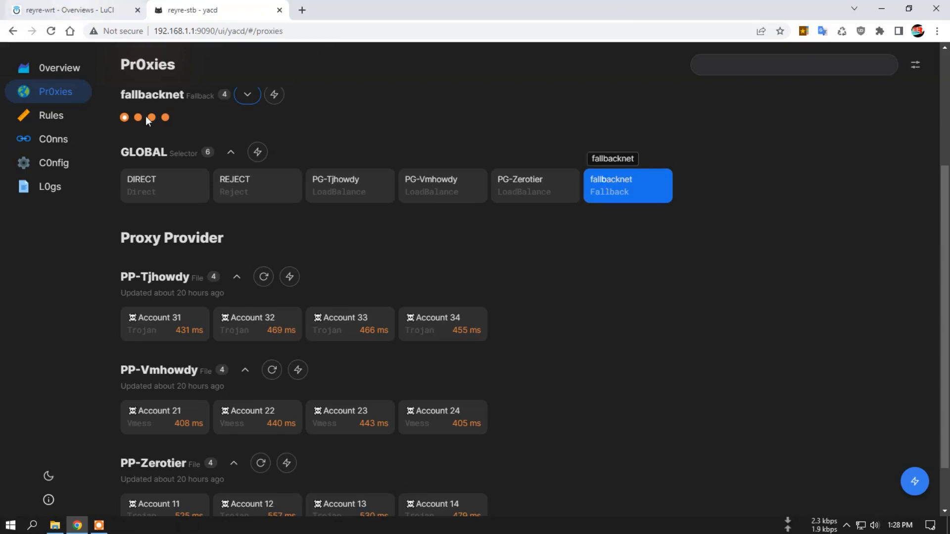
pyautogui.scroll(-1, 409, 267)
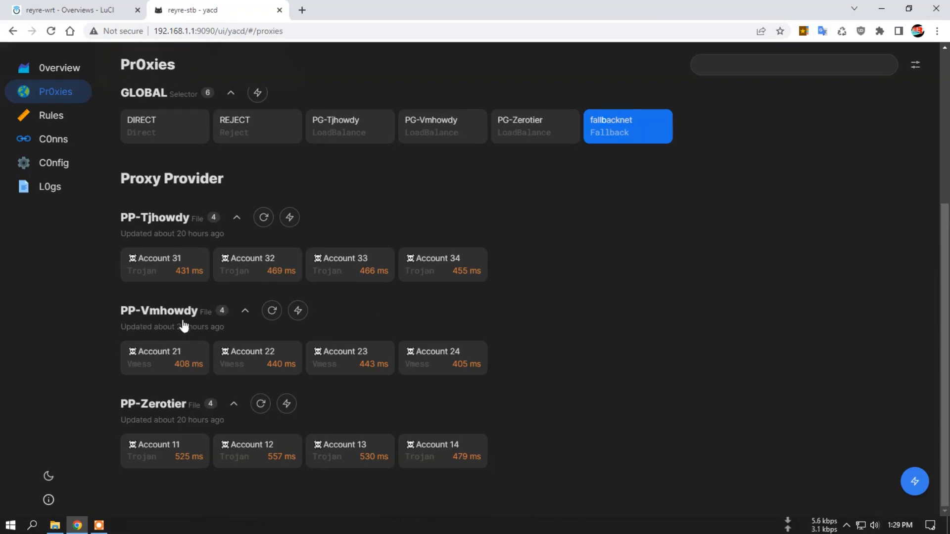
# Reopen reyre.yaml for editing in OpenClash's configuration management and find the fallbacknet proxy group.
pyautogui.click(26, 7)
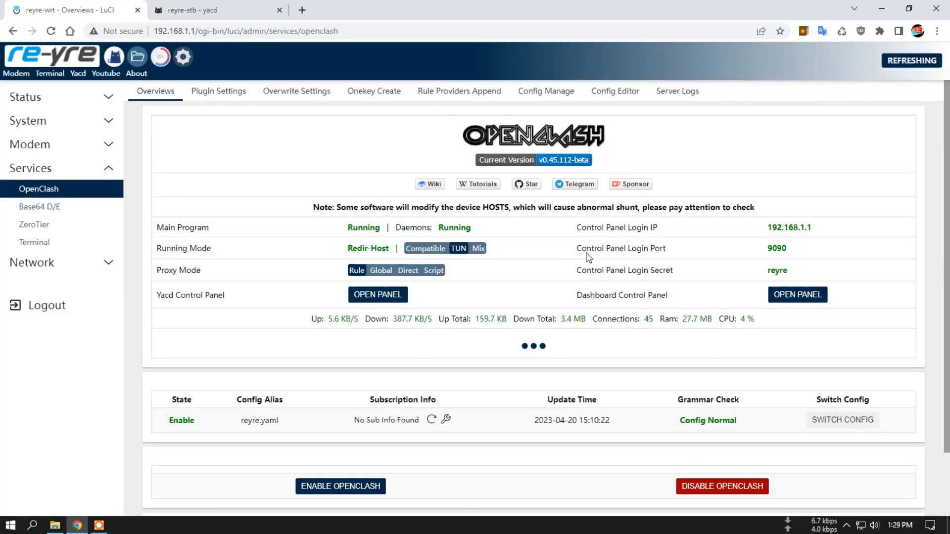
pyautogui.click(563, 95)
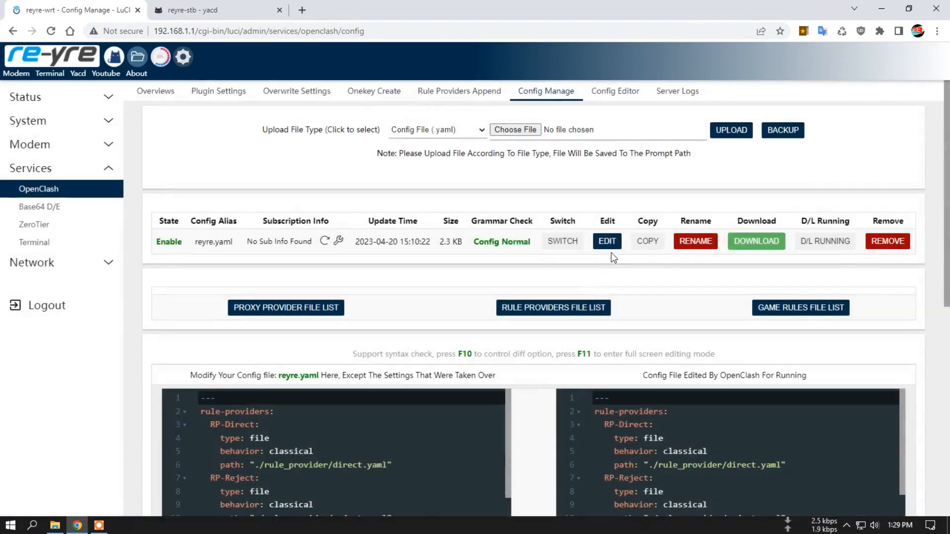
pyautogui.click(607, 241)
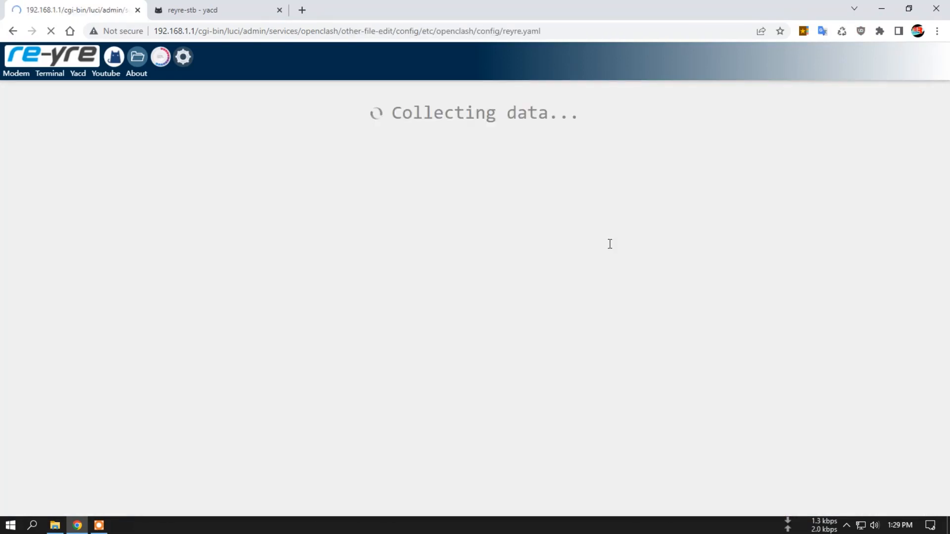
pyautogui.scroll(-10, 608, 268)
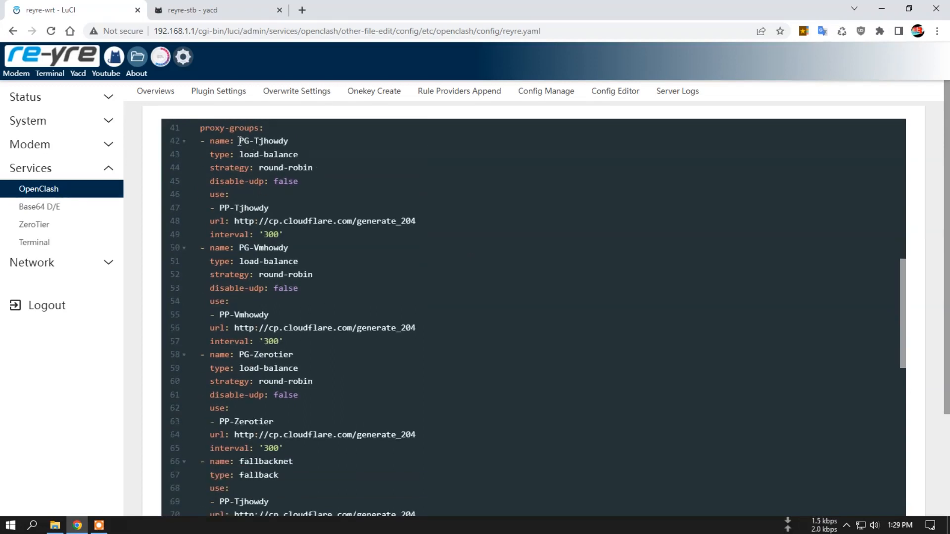
pyautogui.scroll(-6, 300, 205)
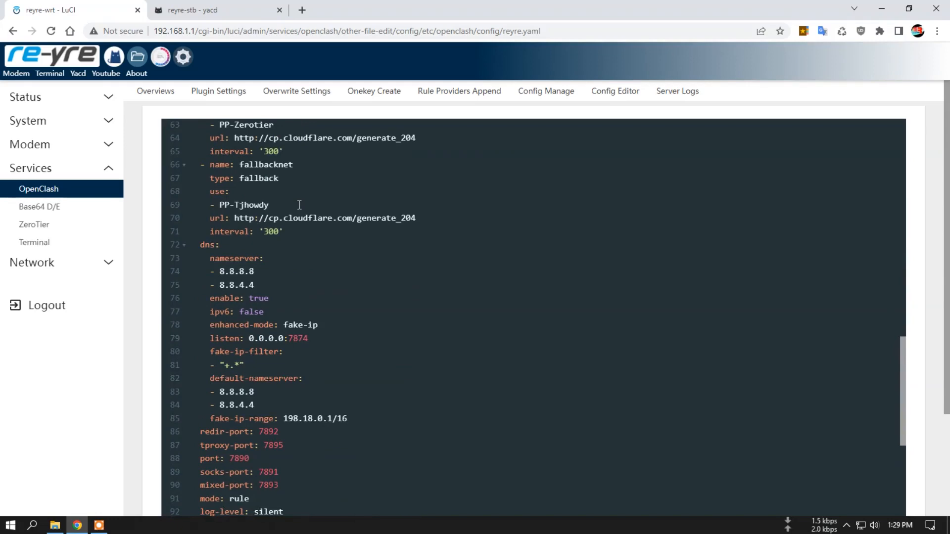
pyautogui.scroll(1, 288, 204)
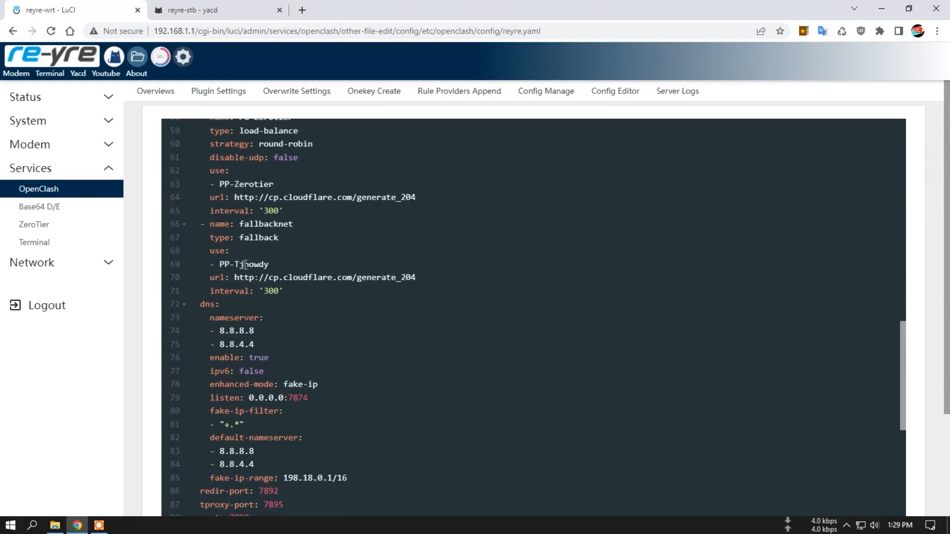
# Duplicate the PP-Tjhowdy entry on a new line in the fallbacknet group's use list.
pyautogui.click(272, 265)
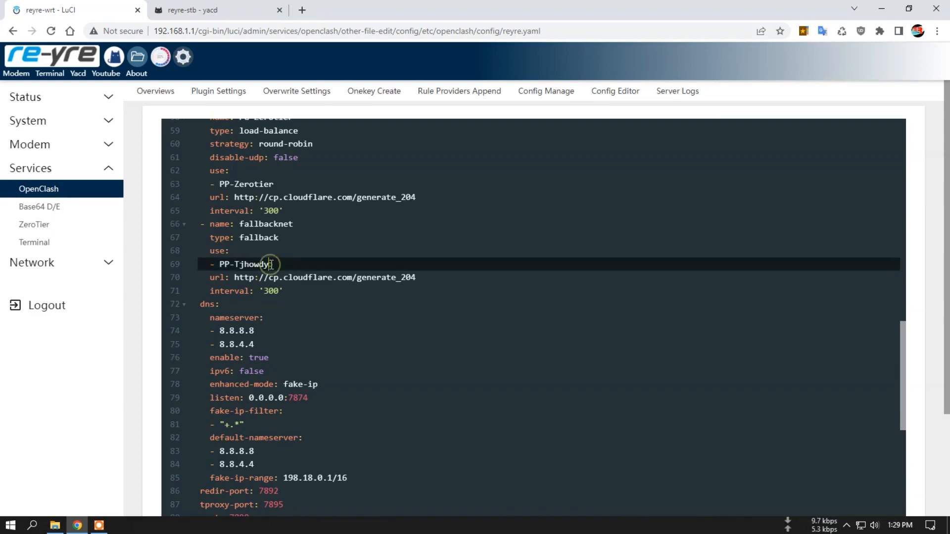
pyautogui.press('Return')
pyautogui.moveTo(211, 265); pyautogui.dragTo(268, 264)
pyautogui.rightClick(261, 266)
pyautogui.click(287, 308)
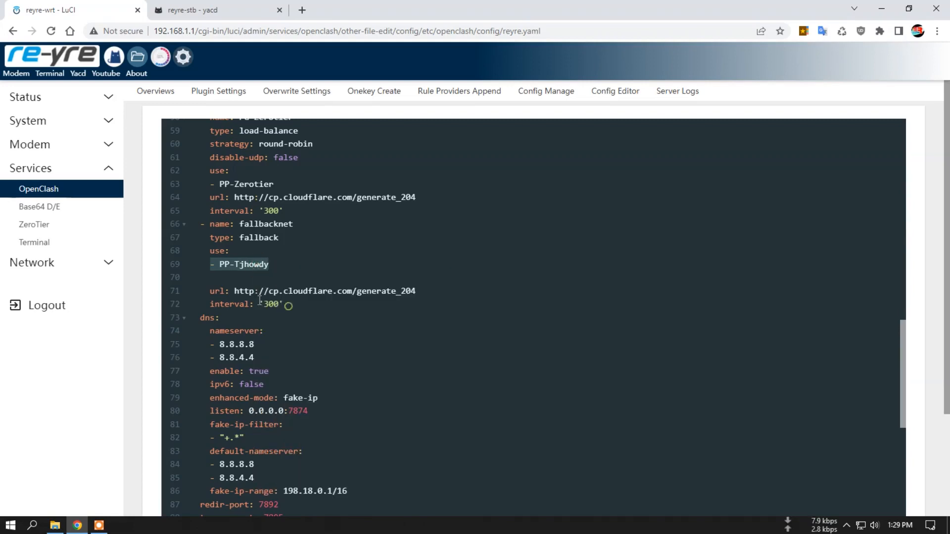
pyautogui.rightClick(214, 283)
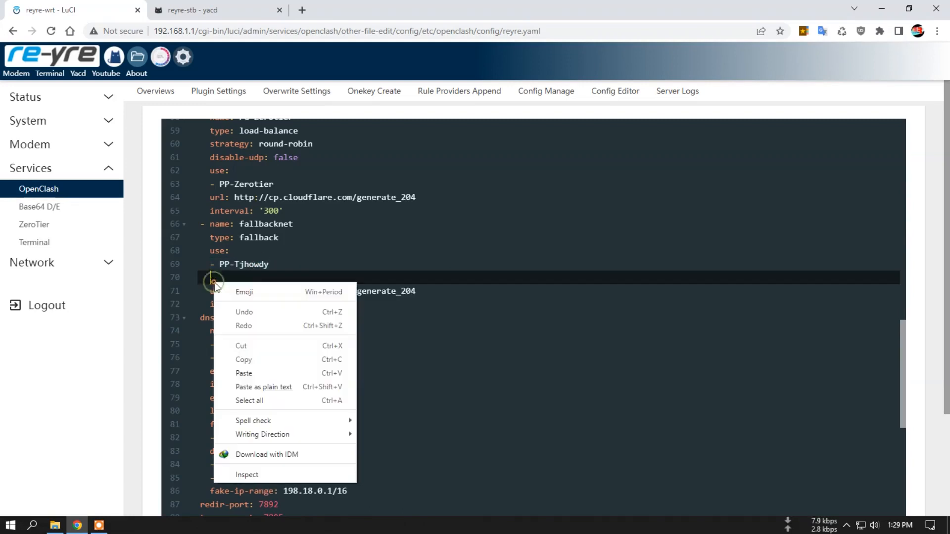
pyautogui.click(250, 374)
# Change the duplicated provider entry in fallbacknet to PP-Vmhowdy, copying the name from the PG-Vmhowdy group.
pyautogui.doubleClick(249, 277)
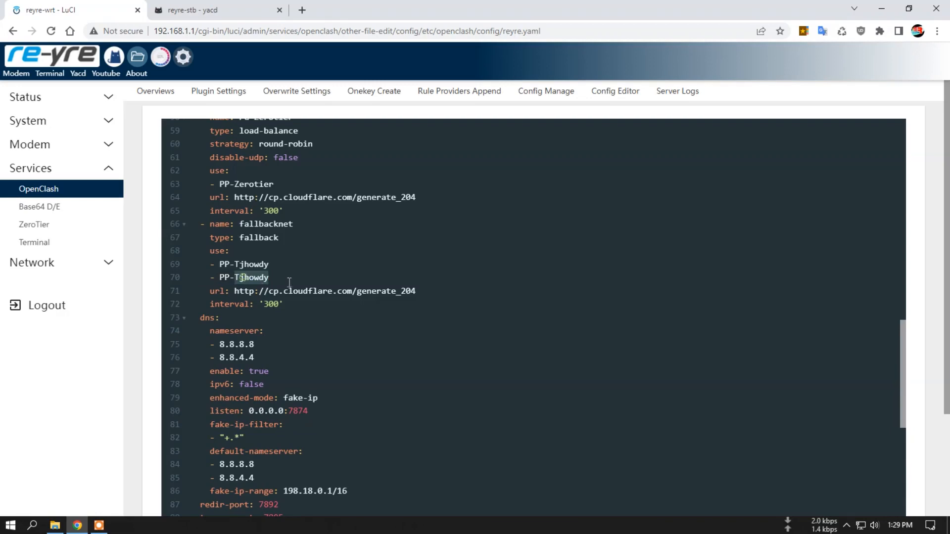
pyautogui.scroll(3, 294, 272)
pyautogui.doubleClick(249, 196)
pyautogui.rightClick(248, 196)
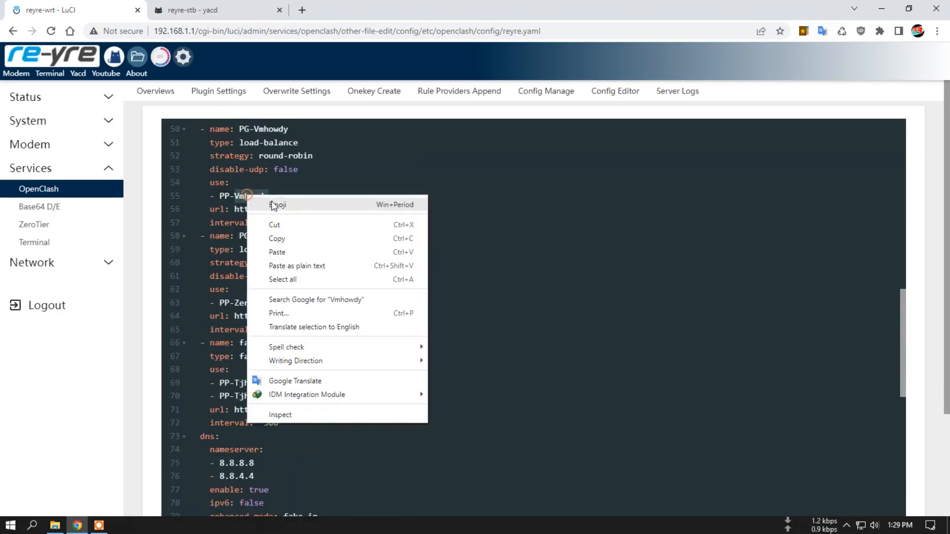
pyautogui.click(276, 240)
pyautogui.doubleClick(249, 396)
pyautogui.rightClick(249, 396)
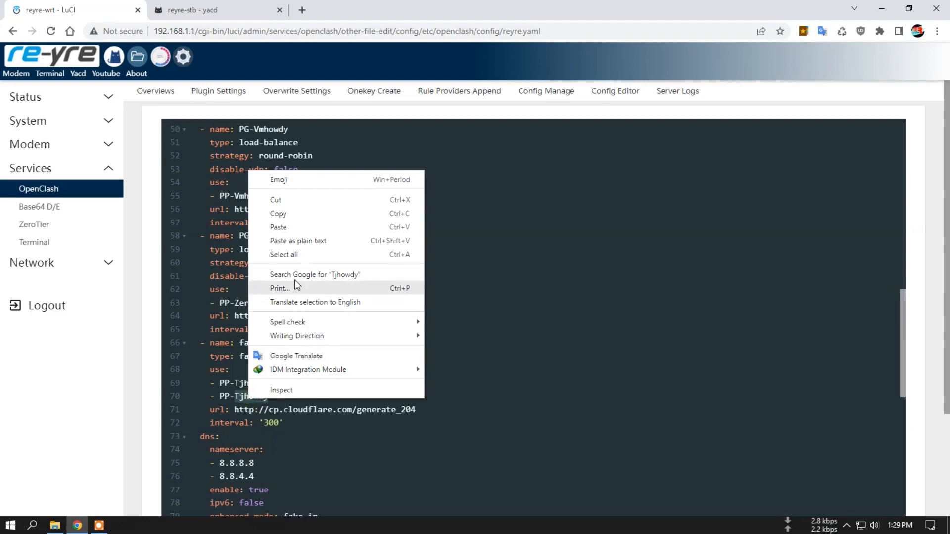
pyautogui.click(293, 229)
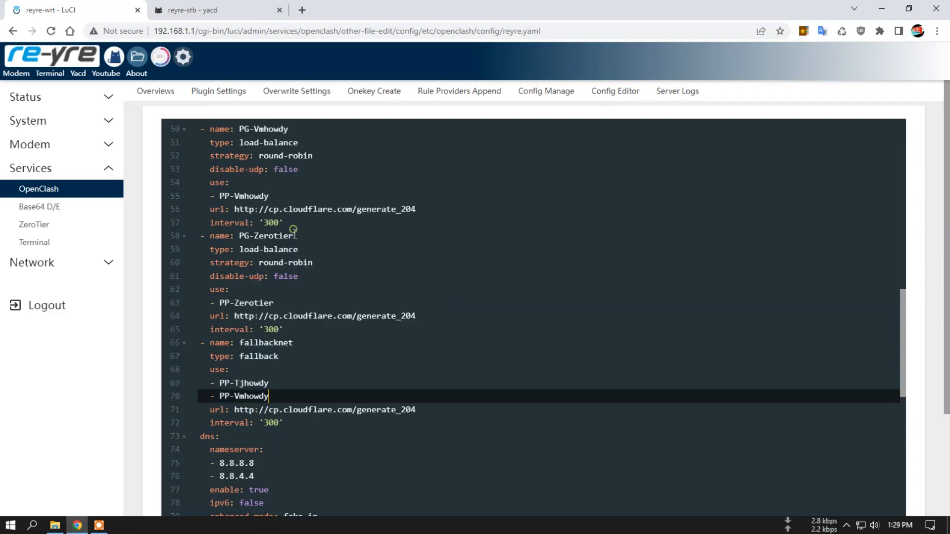
# Switch to yacd to compare fallbacknet's current nodes with the provider accounts, and return to the reyre.yaml editor.
pyautogui.click(270, 6)
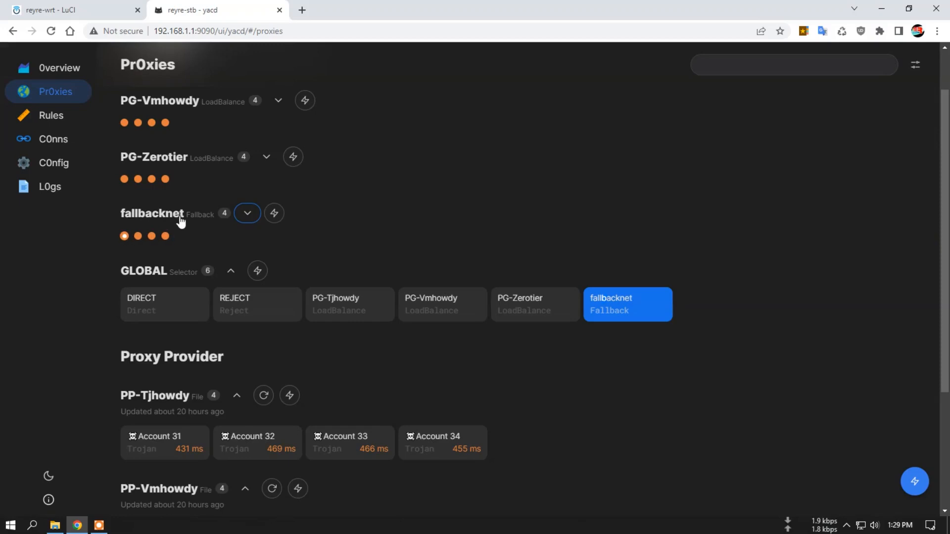
pyautogui.scroll(-4, 281, 319)
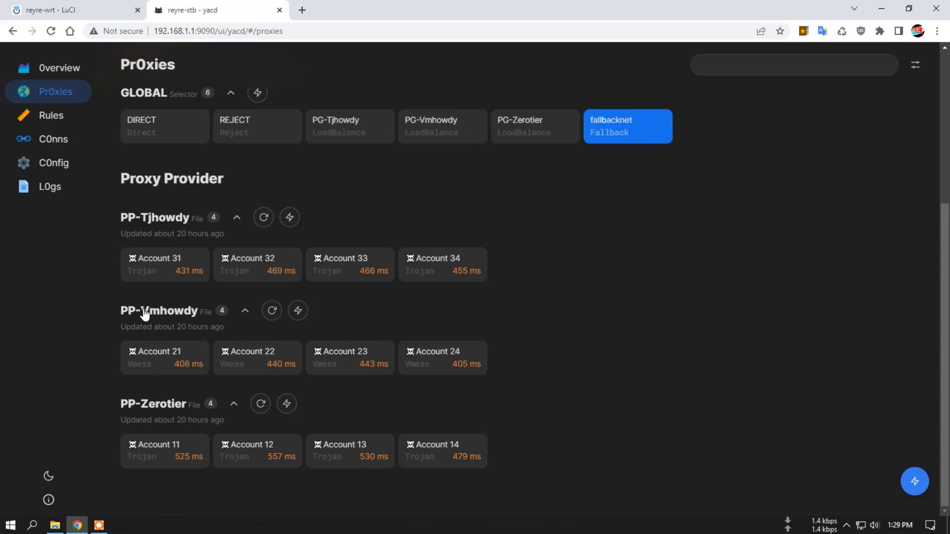
pyautogui.scroll(4, 586, 388)
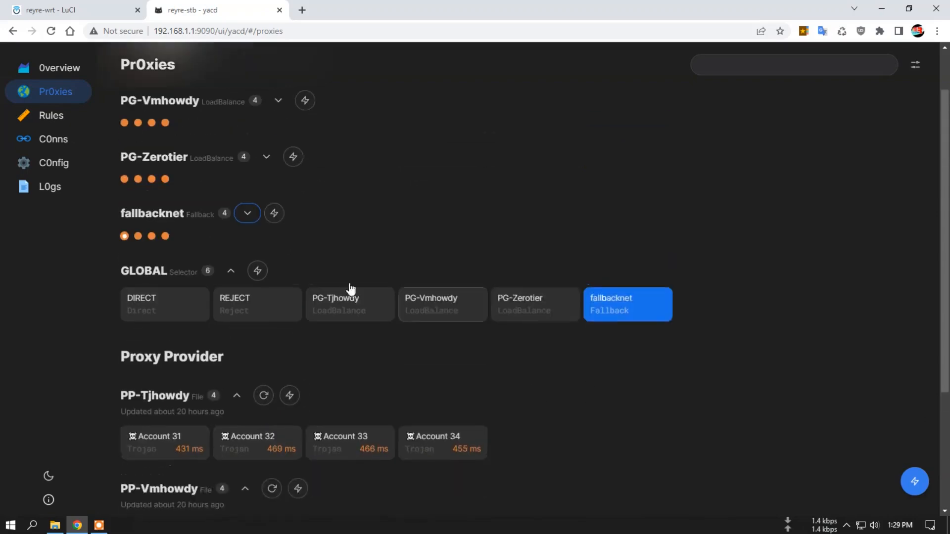
pyautogui.click(54, 10)
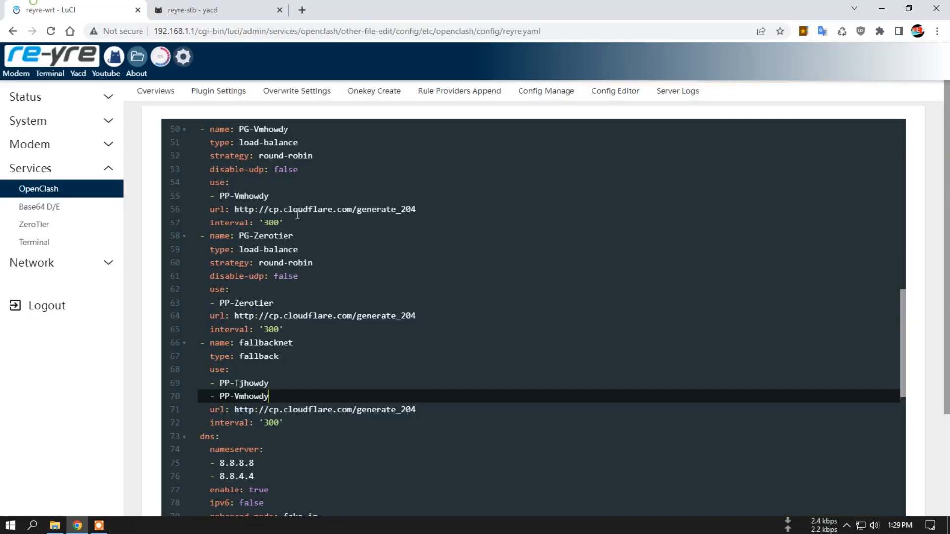
# Commit the edited reyre.yaml and apply the configuration so OpenClash restarts with it.
pyautogui.scroll(-8, 480, 297)
pyautogui.scroll(-3, 746, 392)
pyautogui.click(361, 453)
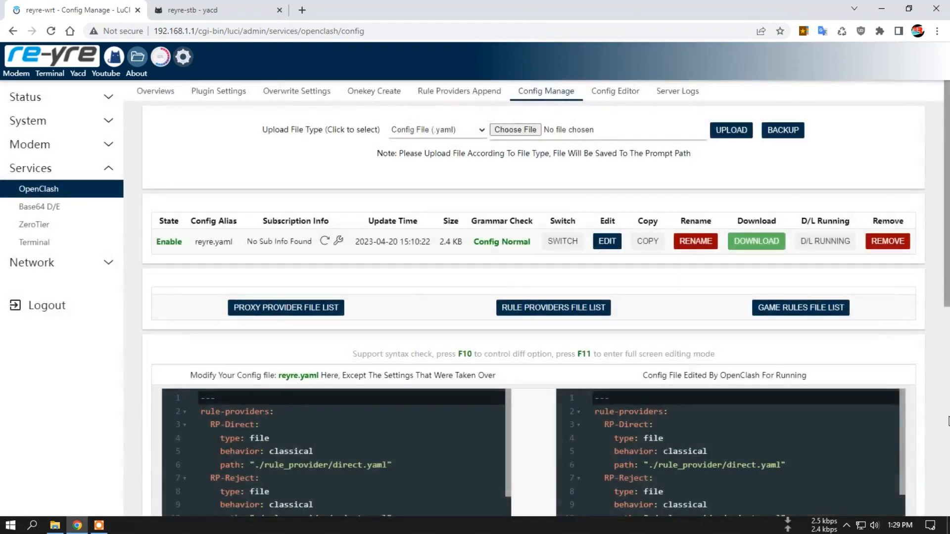
pyautogui.scroll(-10, 842, 436)
pyautogui.click(790, 458)
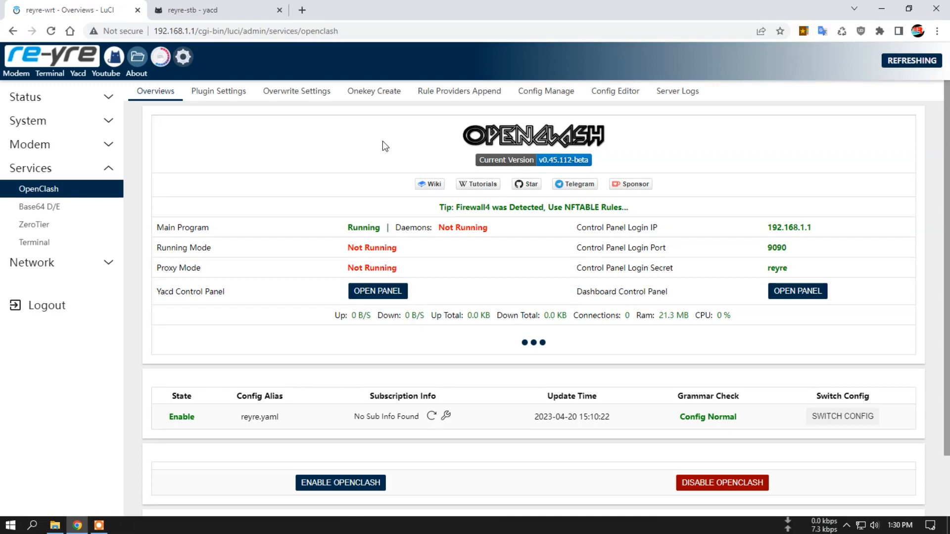
# Switch to yacd and compare fallbacknet's updated nodes with the accounts and latencies of PP-Tjhowdy and PP-Vmhowdy.
pyautogui.click(208, 10)
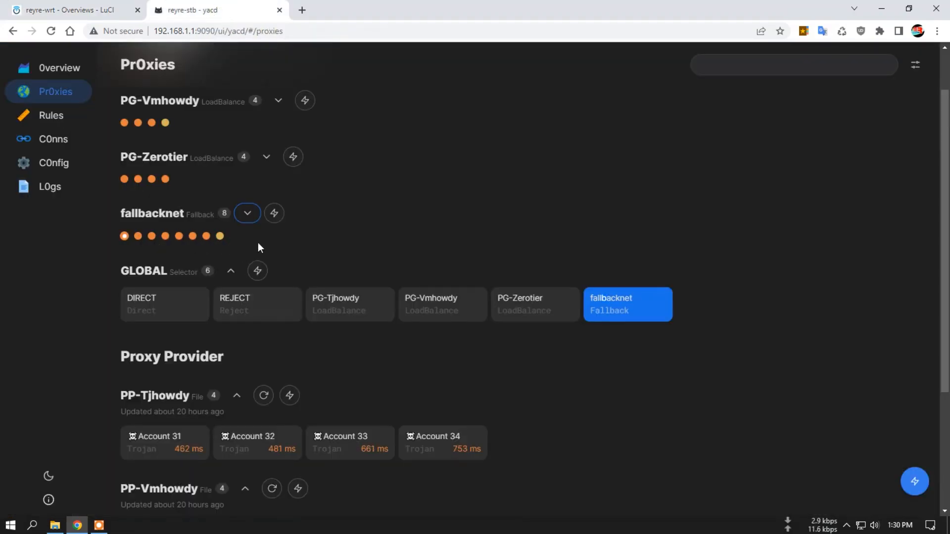
pyautogui.scroll(-2, 396, 243)
pyautogui.scroll(1, 444, 238)
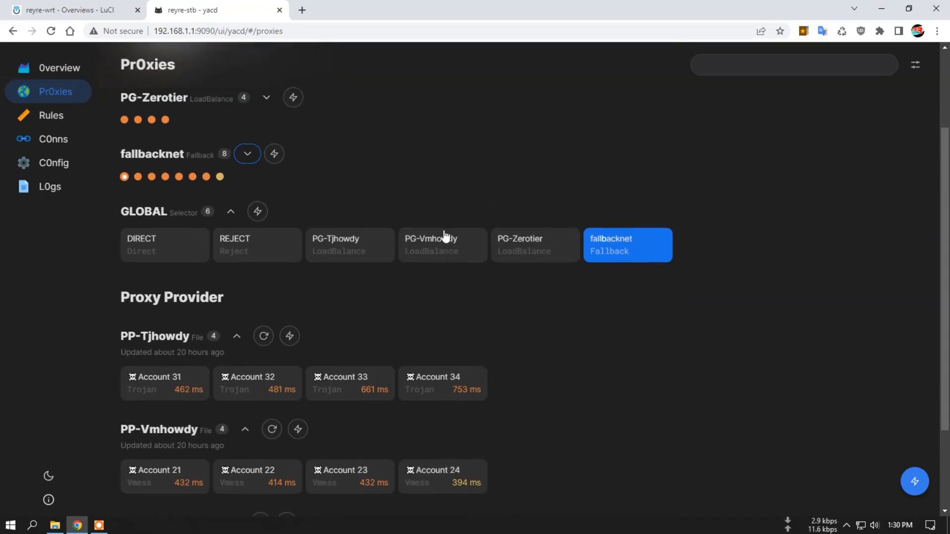
pyautogui.scroll(-1, 453, 237)
pyautogui.scroll(-2, 460, 236)
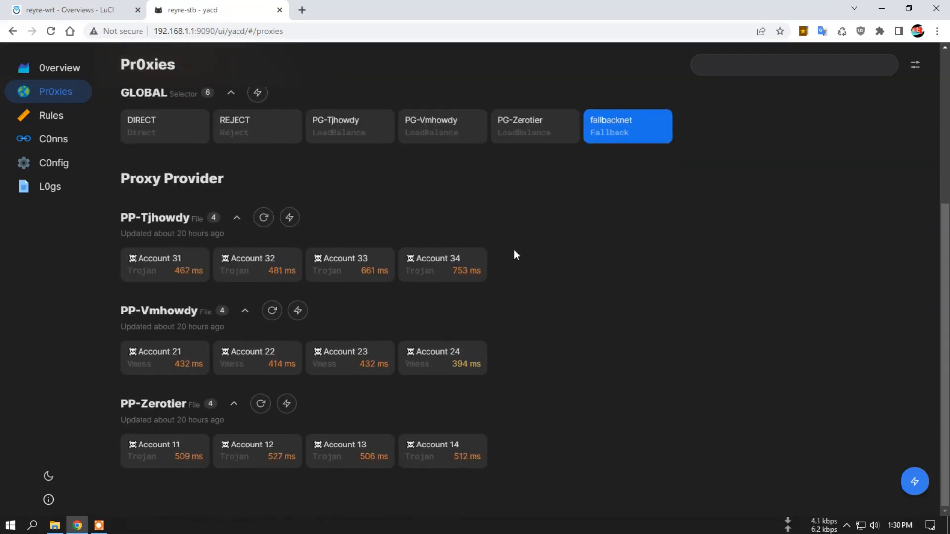
pyautogui.scroll(3, 492, 298)
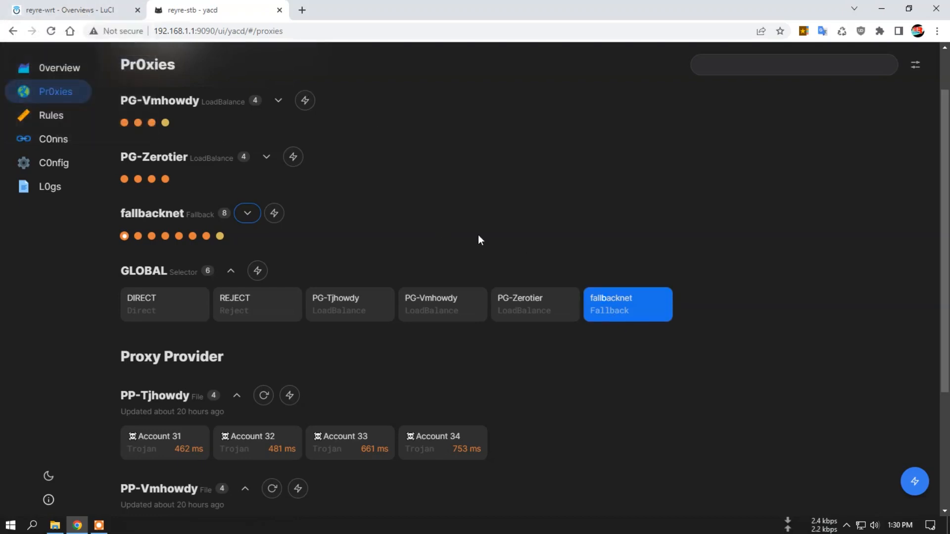
pyautogui.scroll(-1, 169, 393)
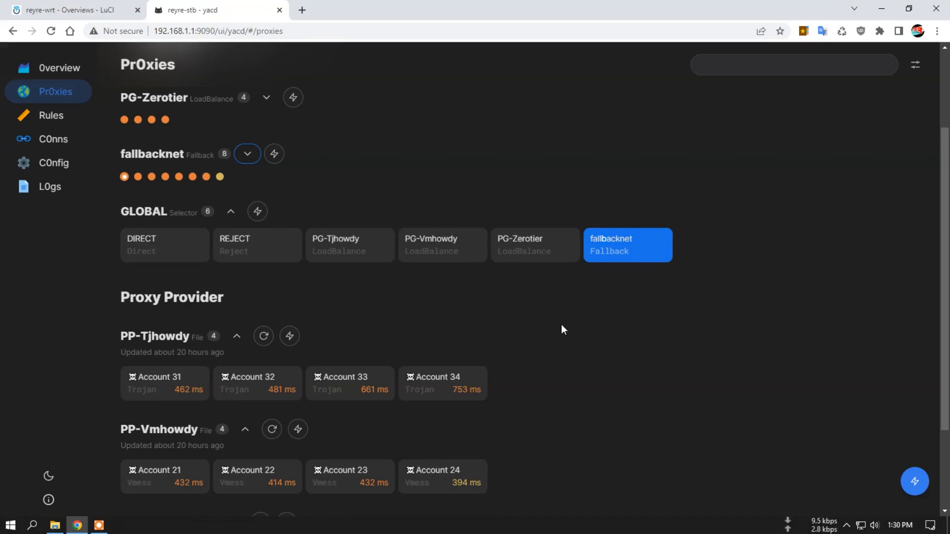
pyautogui.scroll(-2, 561, 325)
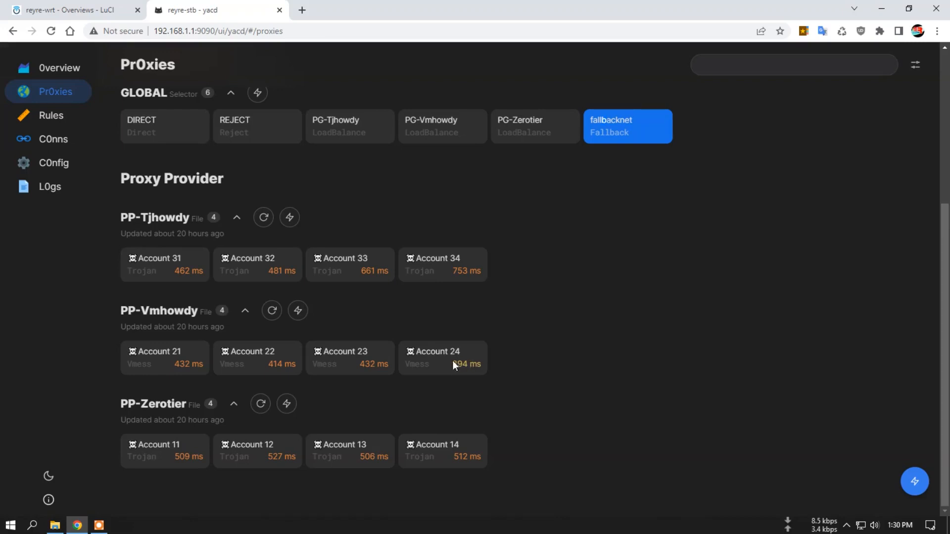
pyautogui.scroll(3, 534, 349)
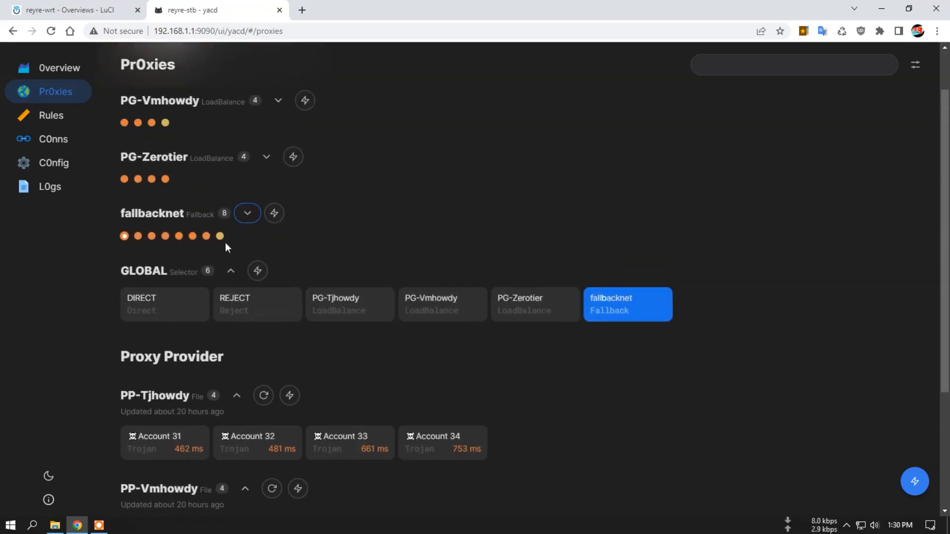
pyautogui.scroll(-3, 347, 275)
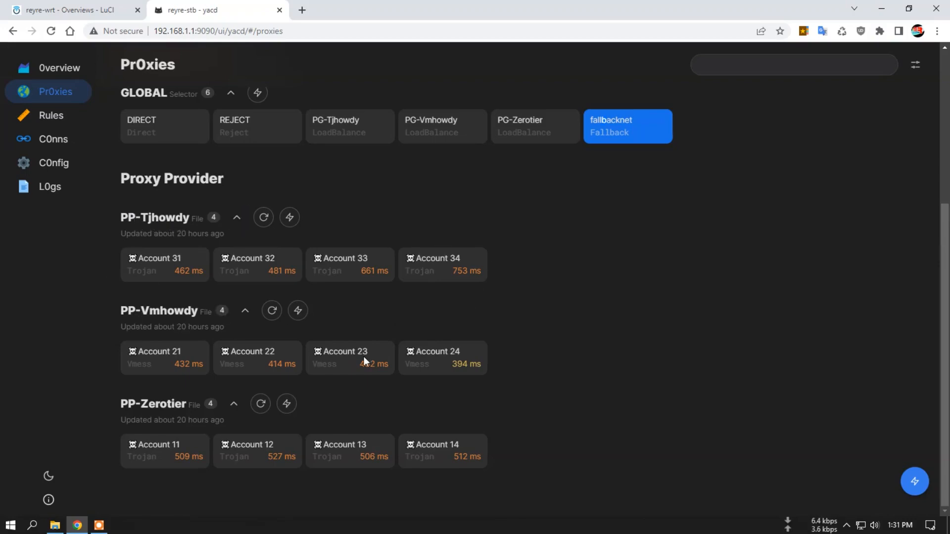
pyautogui.scroll(5, 420, 203)
# Reopen reyre.yaml for editing in OpenClash's configuration management and set the fallbacknet group's type to url-test.
pyautogui.click(89, 6)
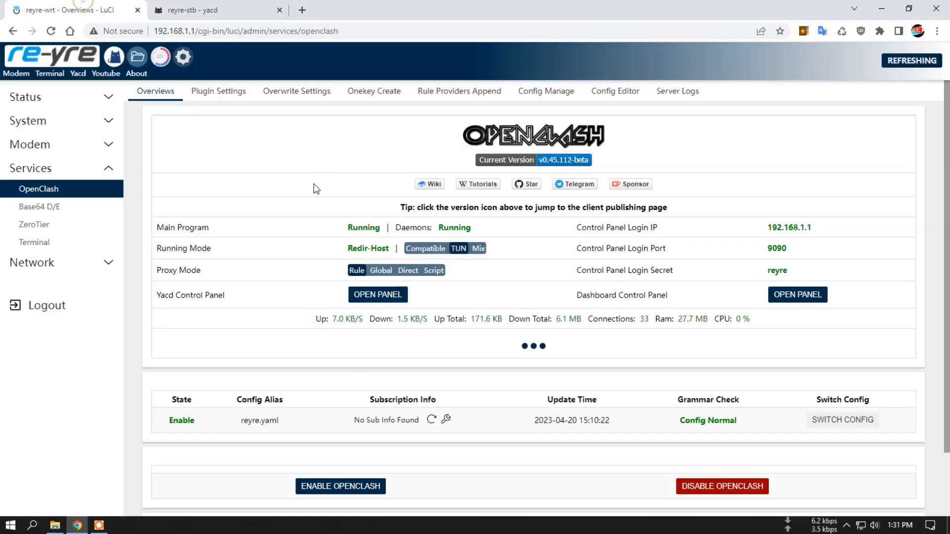
pyautogui.click(553, 93)
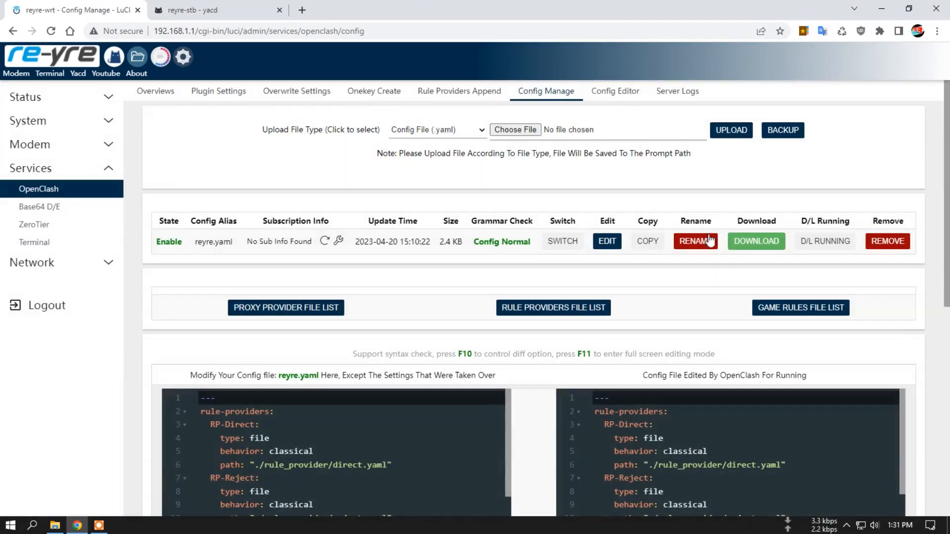
pyautogui.click(607, 241)
pyautogui.scroll(-10, 560, 265)
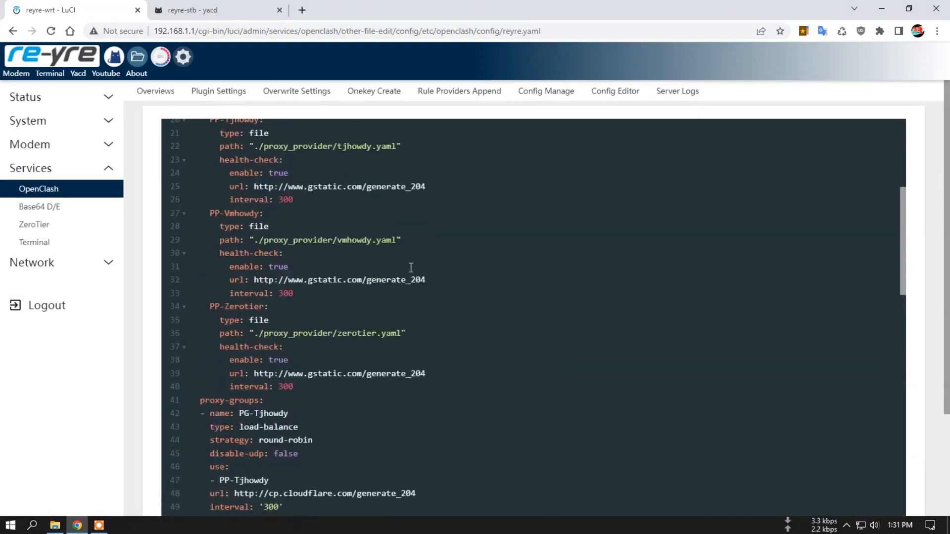
pyautogui.scroll(-2, 383, 273)
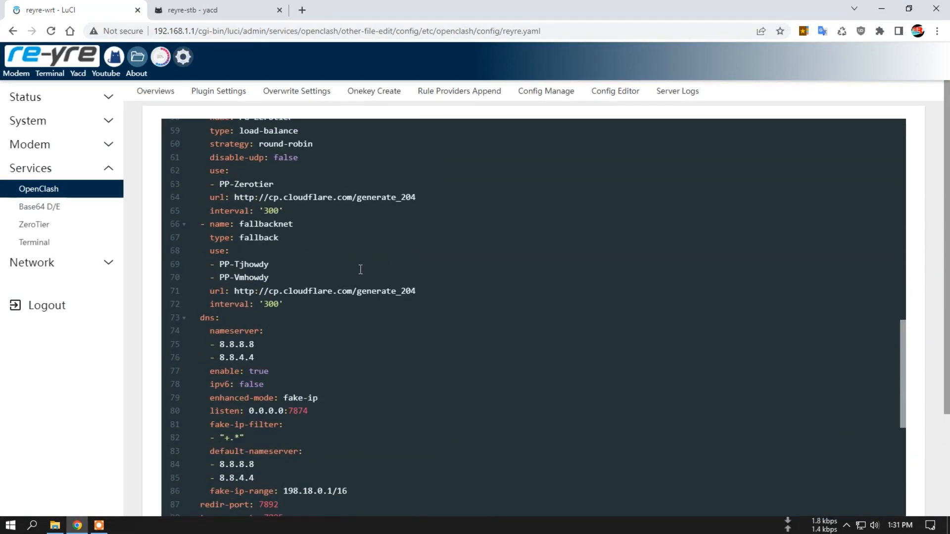
pyautogui.doubleClick(262, 237)
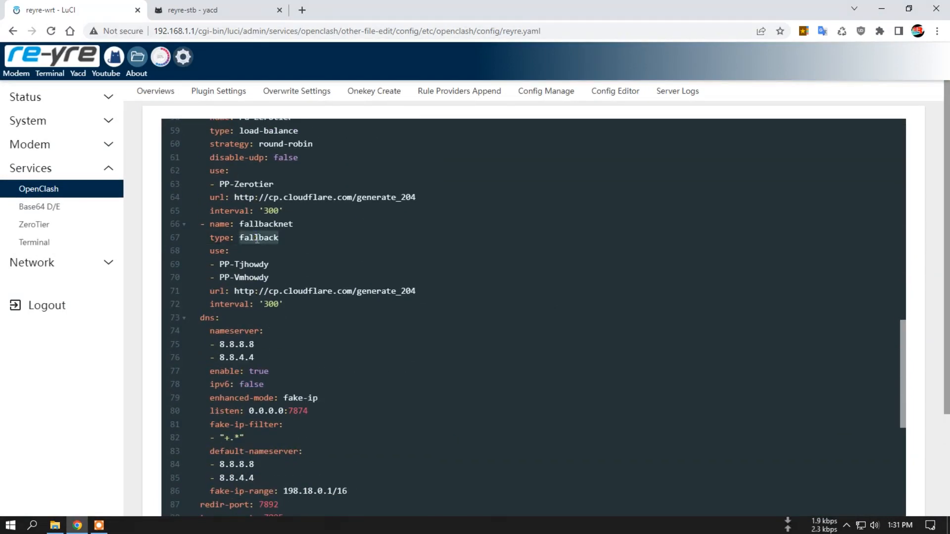
pyautogui.write('u')
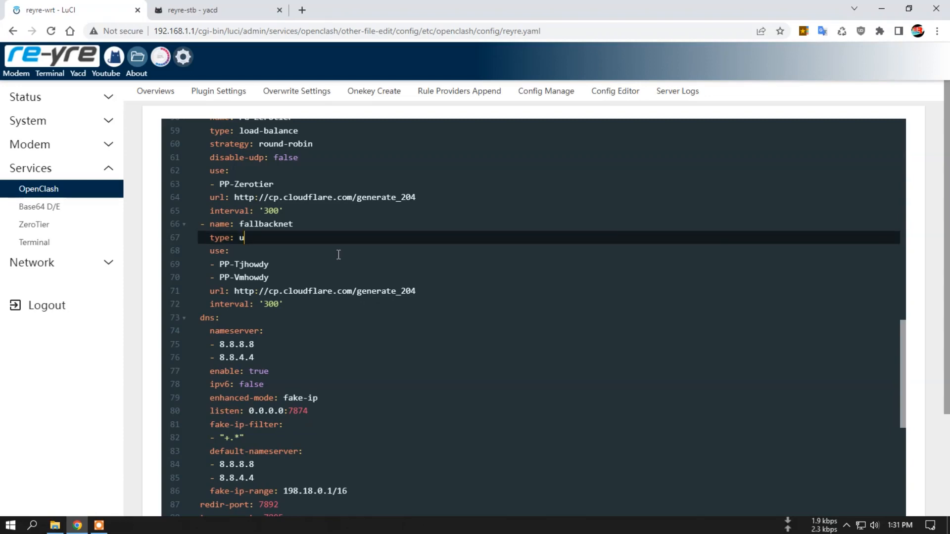
pyautogui.write('rl-test')
# Rename the fallbacknet proxy group as url.
pyautogui.doubleClick(322, 225)
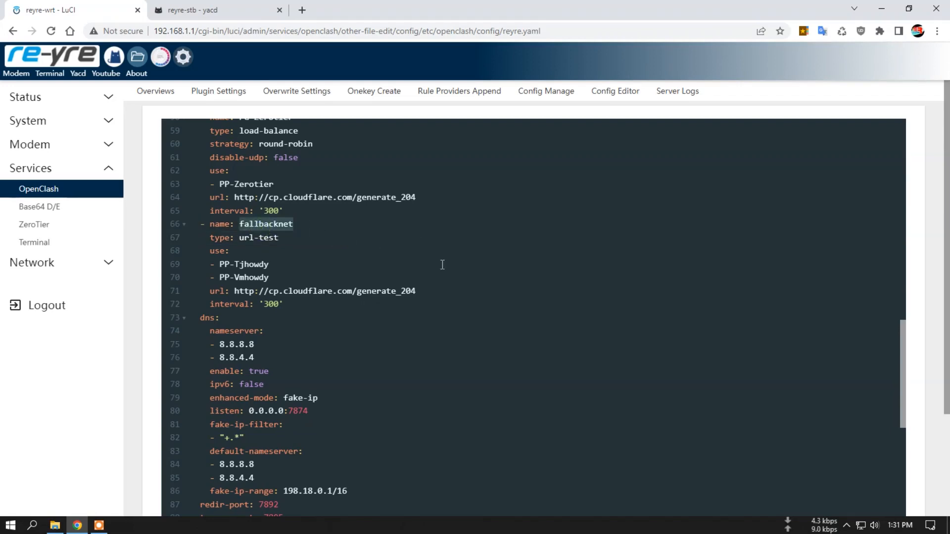
pyautogui.write('t')
pyautogui.press('BackSpace')
pyautogui.write('url')
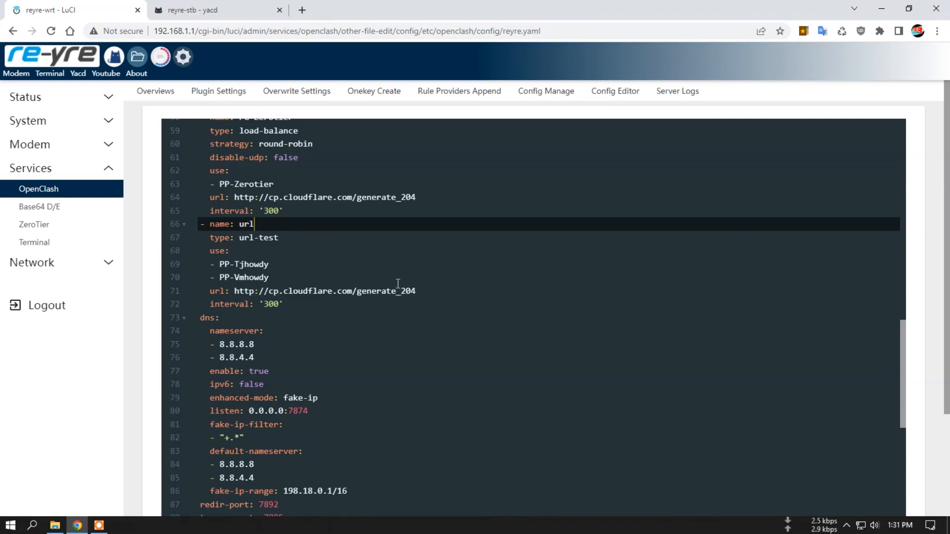
pyautogui.click(294, 237)
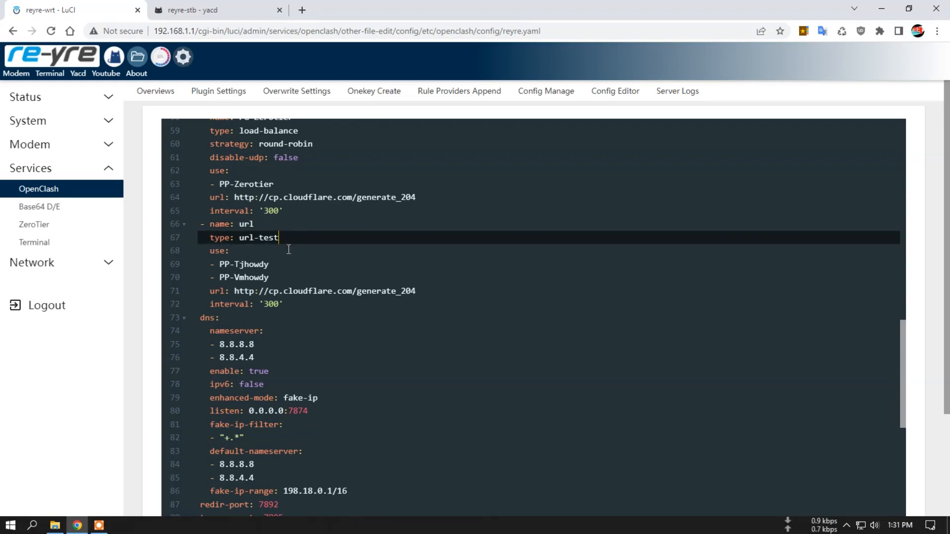
# Commit and apply the edited reyre.yaml in OpenClash, and switch to yacd to view the proxy groups.
pyautogui.scroll(1, 303, 295)
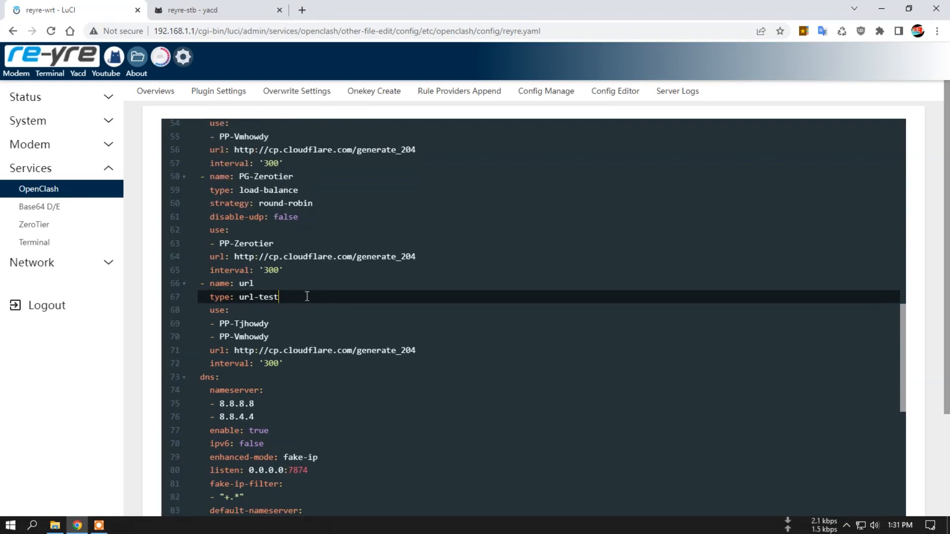
pyautogui.scroll(-12, 317, 297)
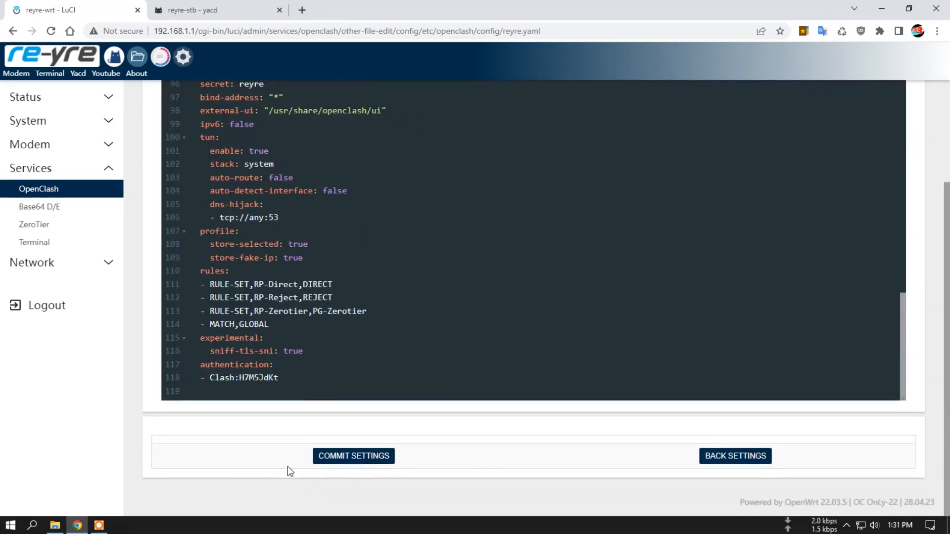
pyautogui.click(347, 463)
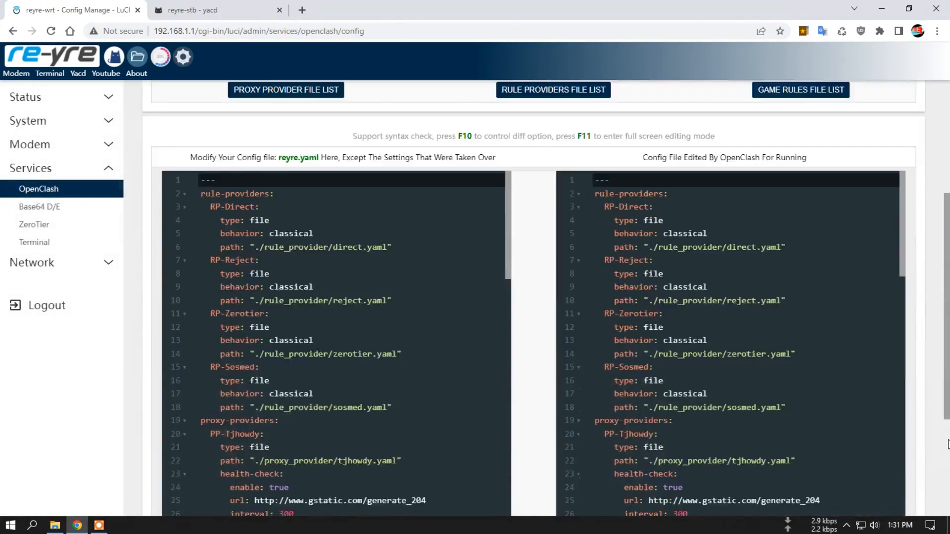
pyautogui.scroll(-4, 948, 444)
pyautogui.click(807, 456)
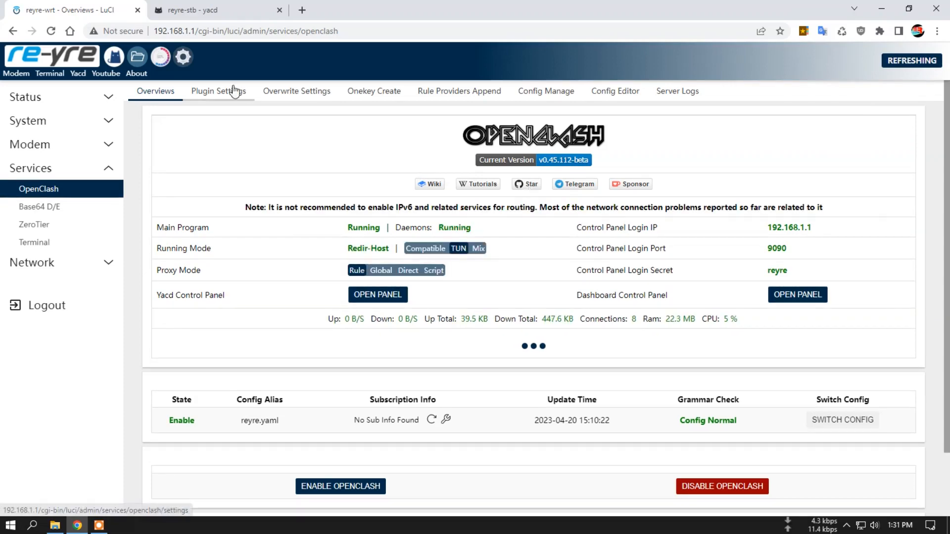
pyautogui.click(201, 8)
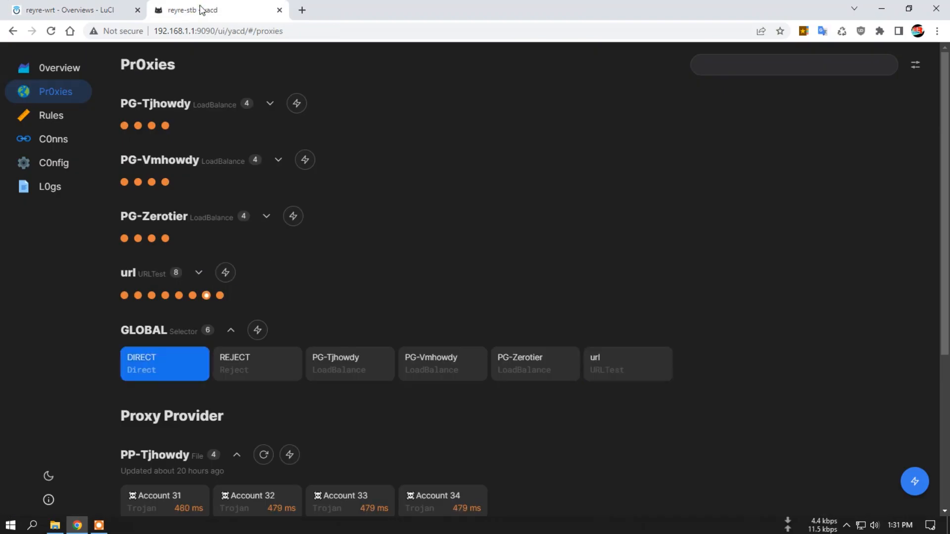
# Inspect the url group's nodes, and update the PP-Vmhowdy provider and retest its accounts' latencies.
pyautogui.scroll(-3, 326, 295)
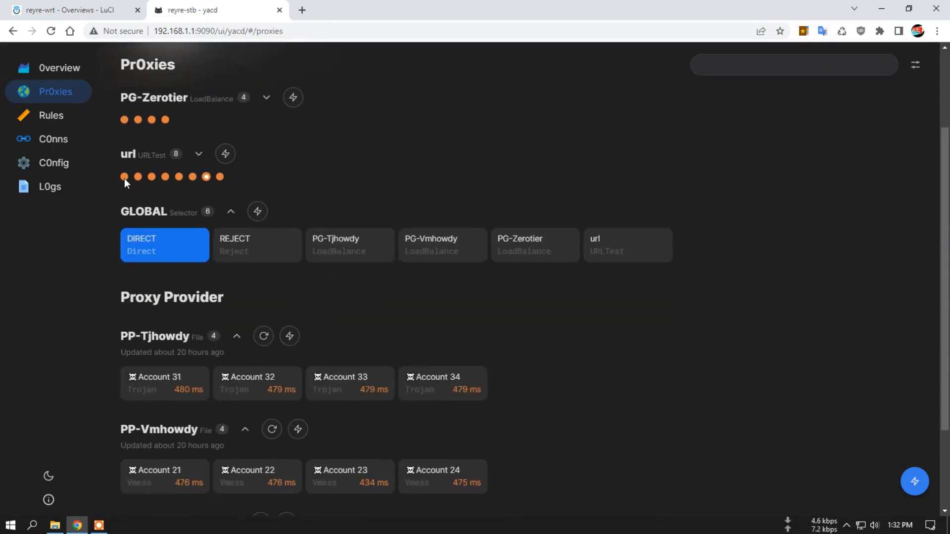
pyautogui.moveTo(124, 178)
pyautogui.moveTo(206, 177)
pyautogui.scroll(-2, 544, 381)
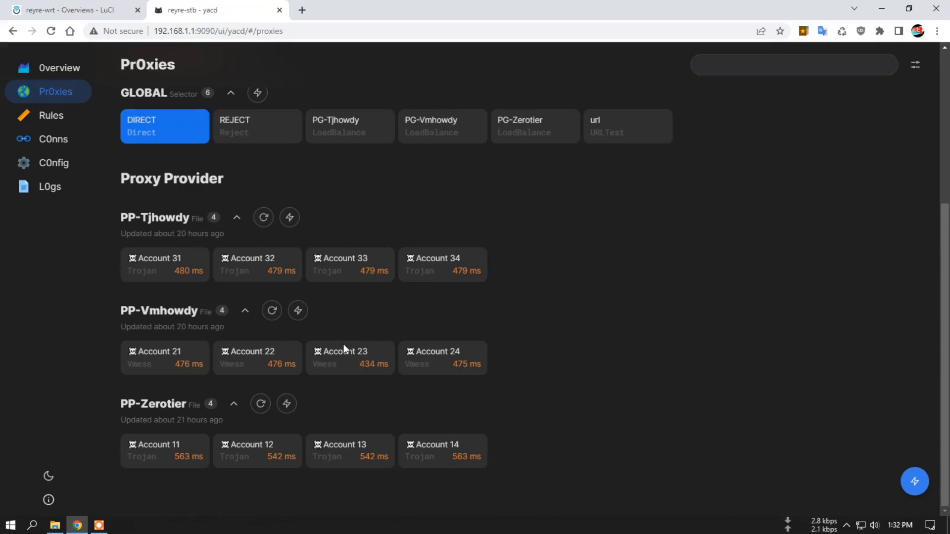
pyautogui.click(271, 311)
pyautogui.click(298, 311)
# Select url as the GLOBAL group's proxy and check which node the url group uses.
pyautogui.scroll(2, 336, 280)
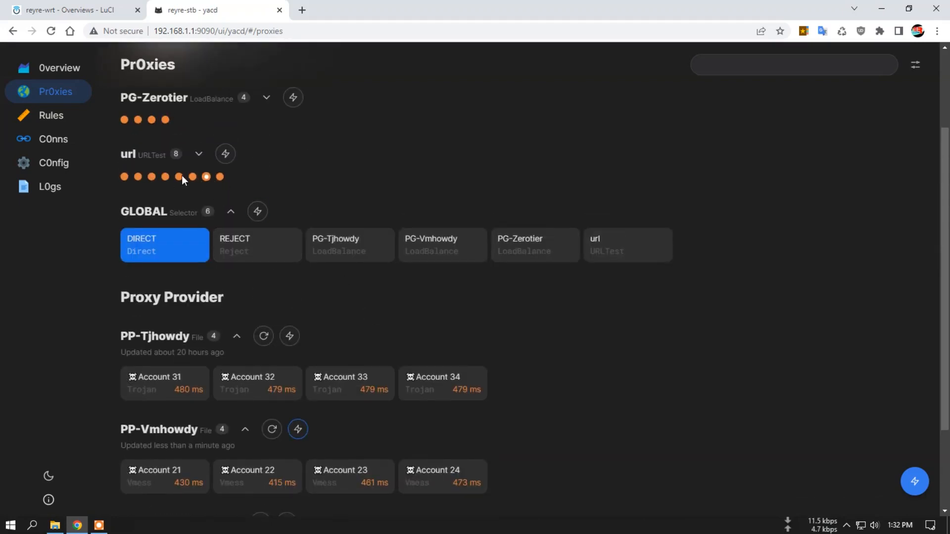
pyautogui.click(611, 248)
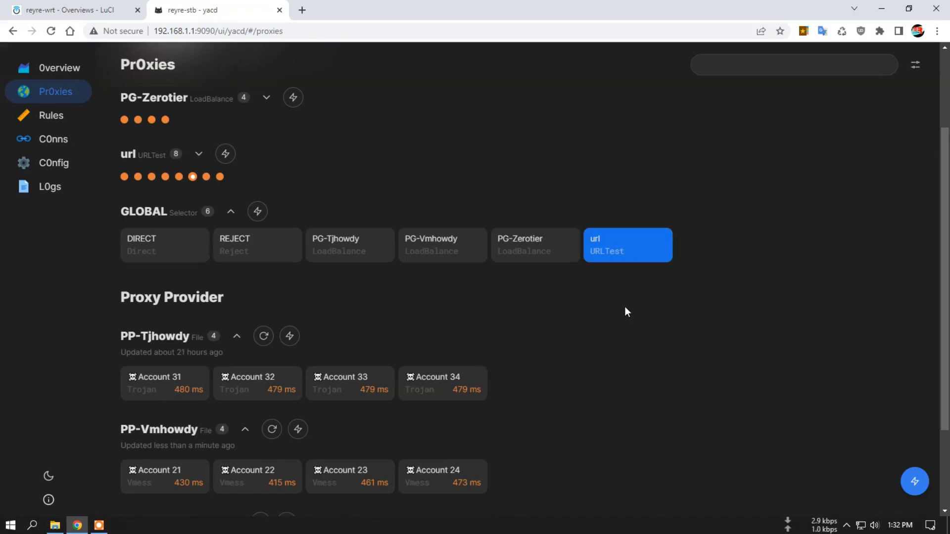
pyautogui.scroll(-1, 635, 266)
pyautogui.scroll(1, 635, 266)
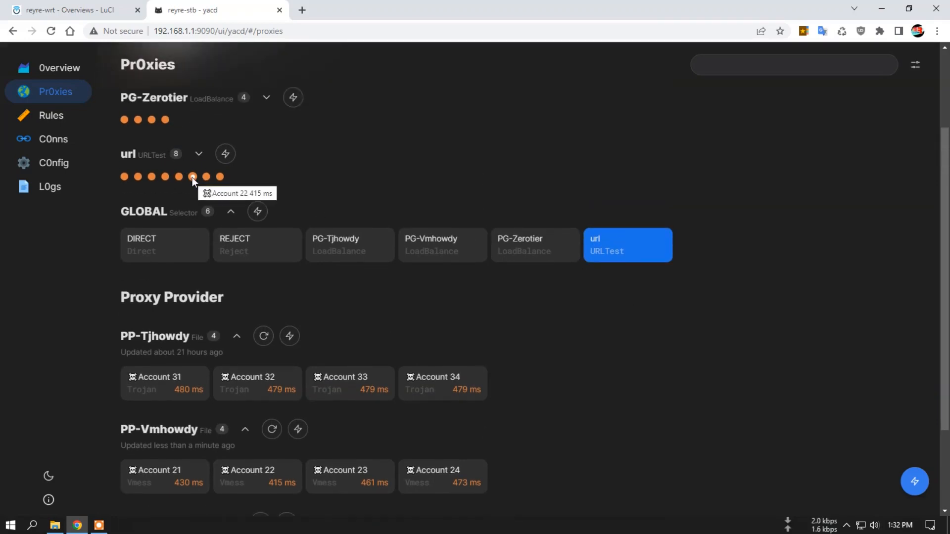
# Update the PP-Tjhowdy provider, retest its accounts' latencies and check the url group's selected node.
pyautogui.scroll(-3, 405, 407)
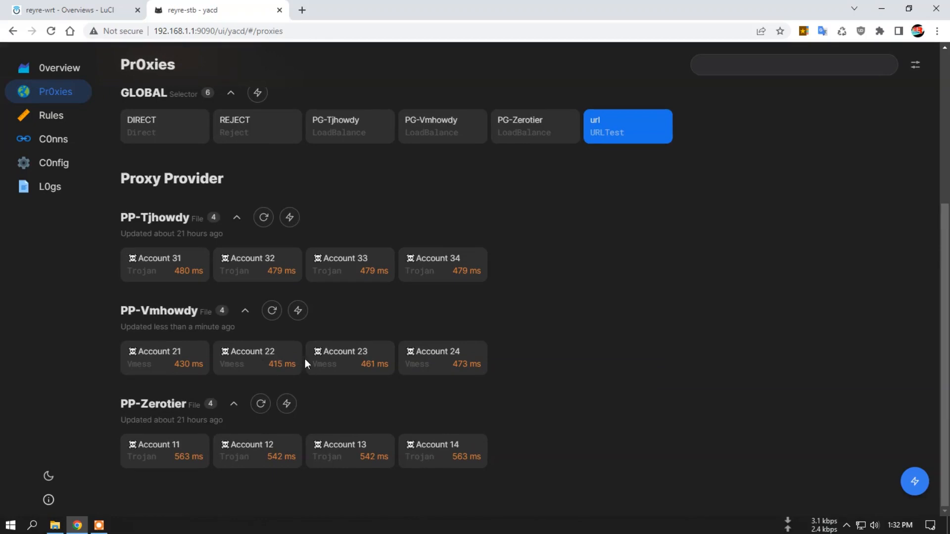
pyautogui.click(263, 217)
pyautogui.click(290, 217)
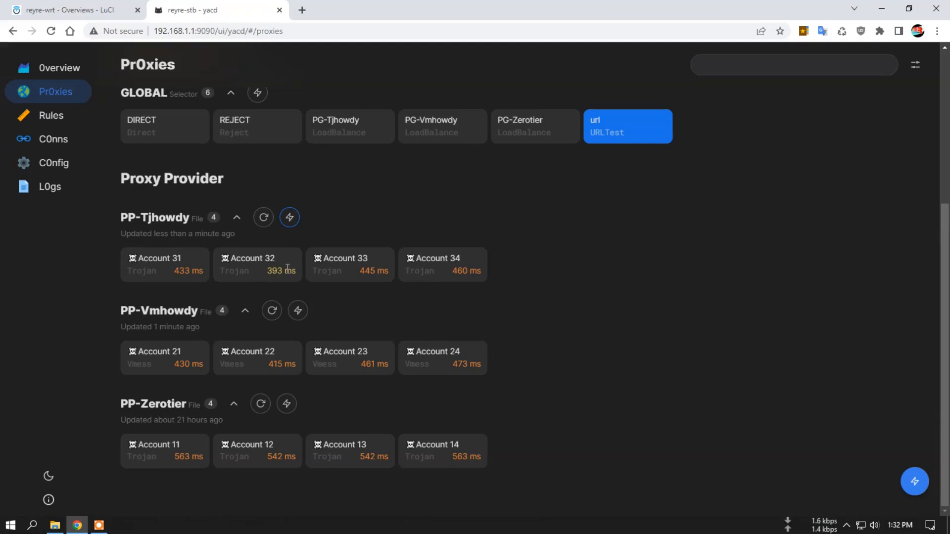
pyautogui.scroll(3, 460, 187)
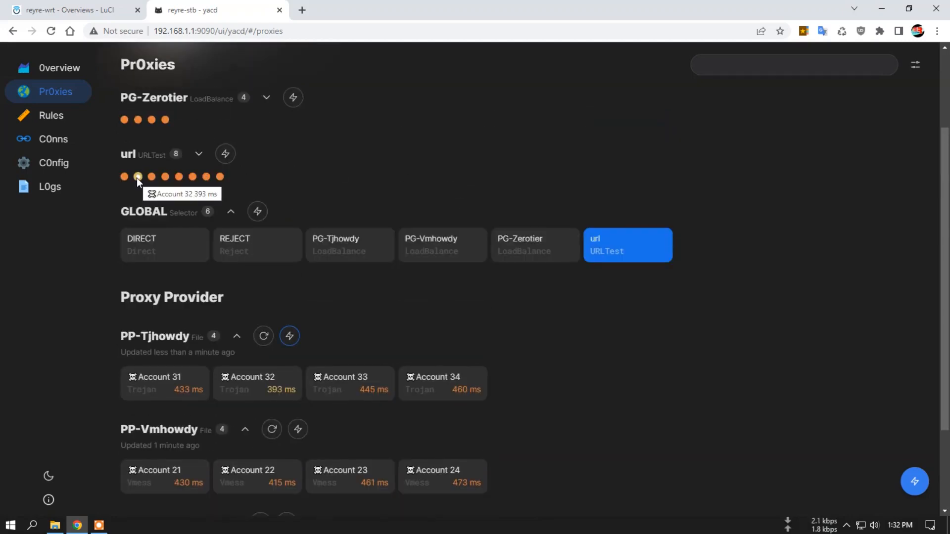
# Expand the url group to list its accounts, and rerun the PP-Tjhowdy latency test.
pyautogui.click(198, 154)
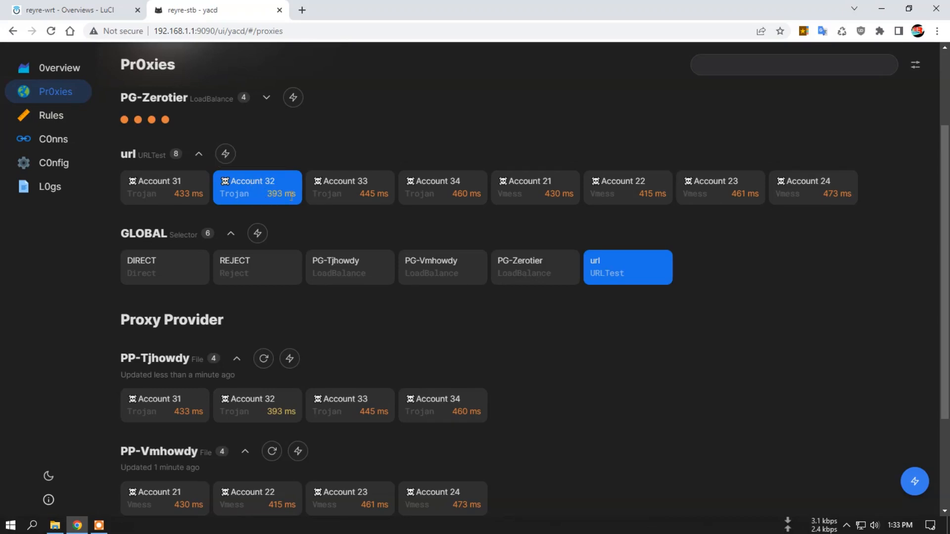
pyautogui.scroll(-1, 292, 213)
pyautogui.click(290, 303)
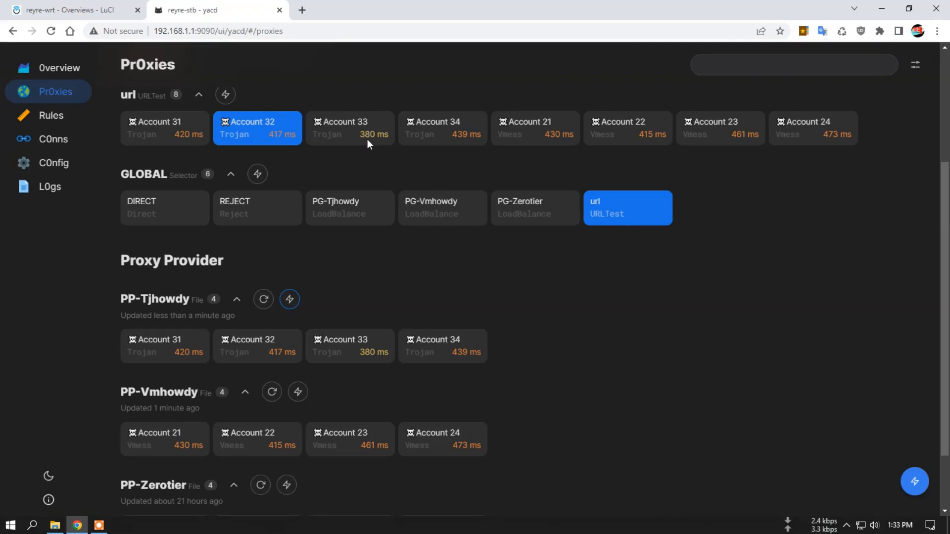
# Compare the url group's selected account with the retested latencies of the PP-Tjhowdy and PP-Vmhowdy accounts.
pyautogui.scroll(1, 367, 143)
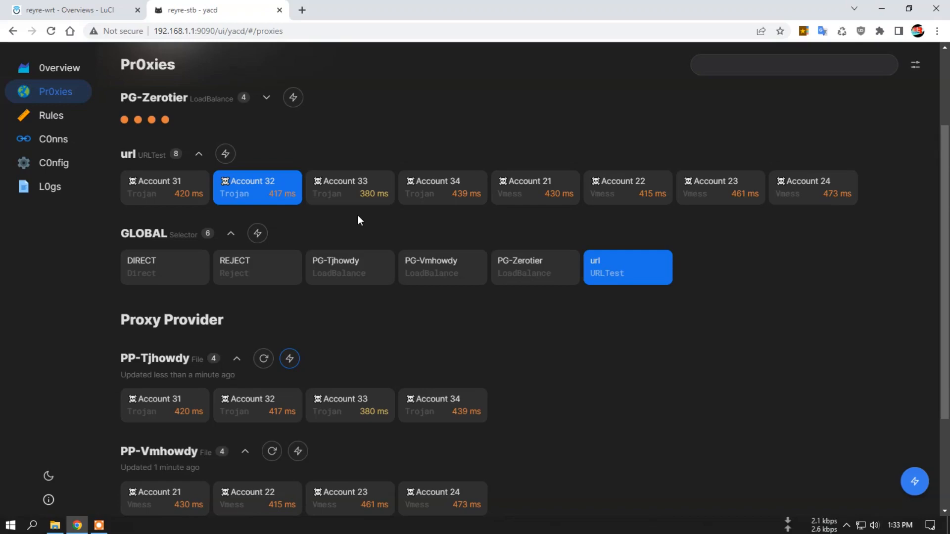
pyautogui.scroll(2, 358, 216)
pyautogui.scroll(-1, 356, 303)
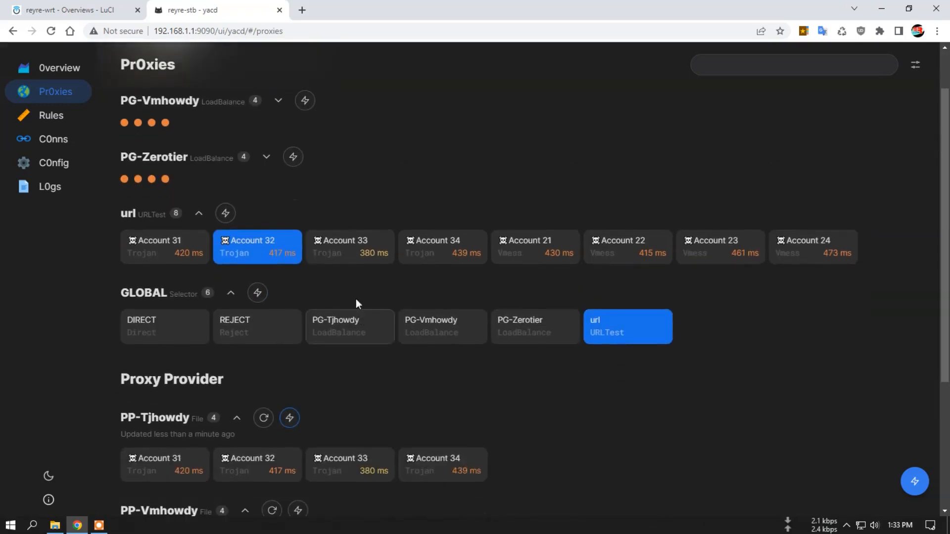
pyautogui.scroll(-2, 426, 346)
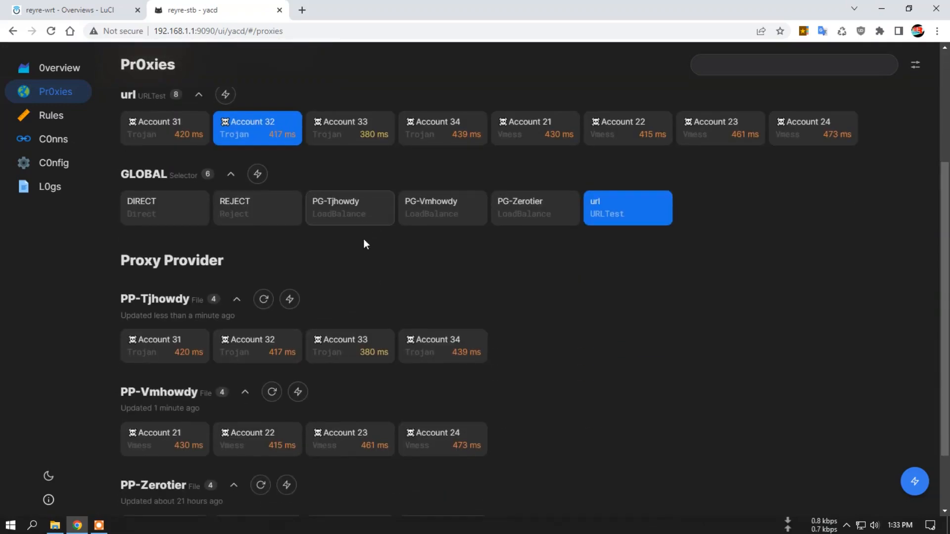
pyautogui.scroll(2, 365, 275)
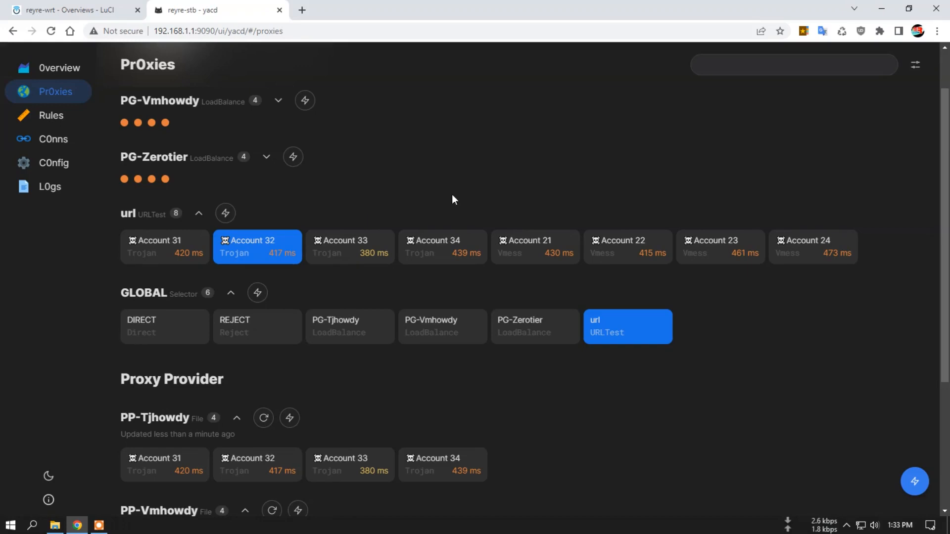
pyautogui.scroll(-2, 366, 283)
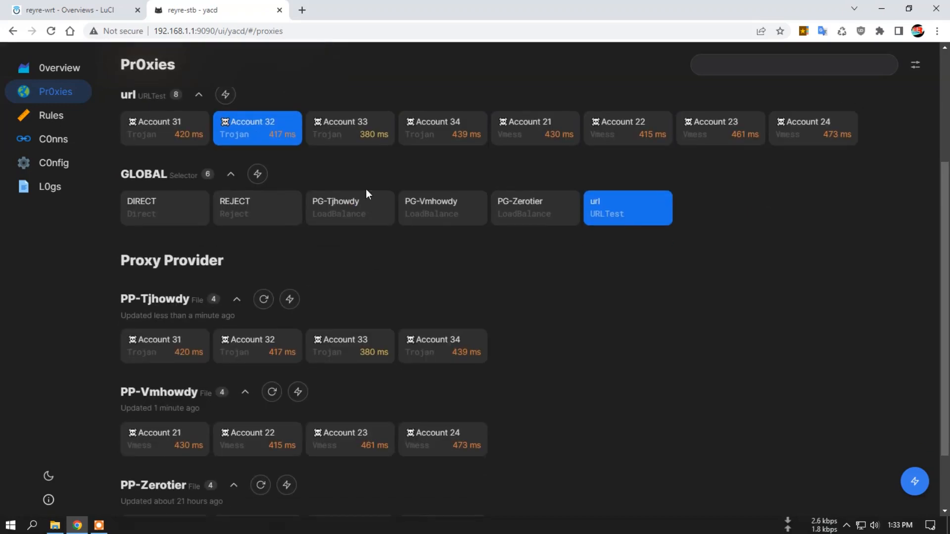
pyautogui.scroll(2, 366, 191)
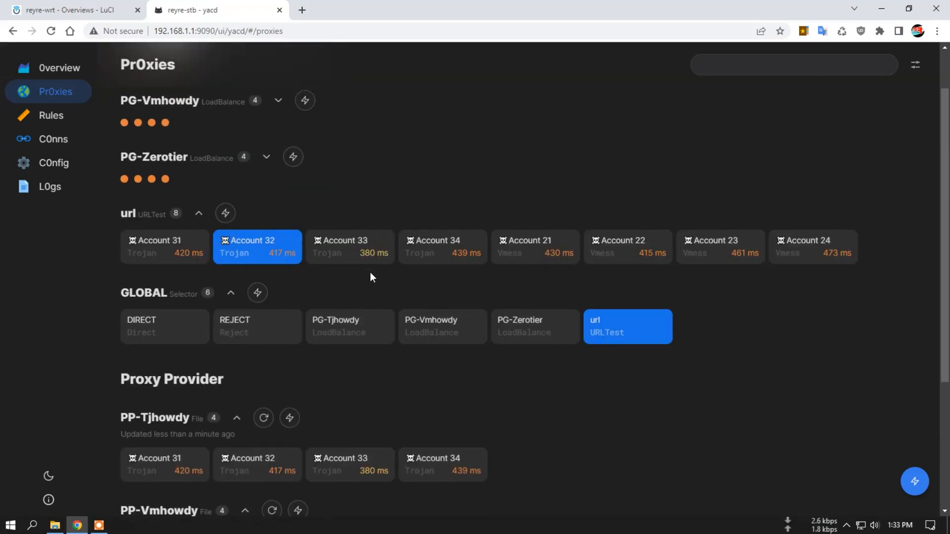
# Switch to OpenClash's configuration management and examine the url group's test interval in reyre.yaml.
pyautogui.click(67, 6)
pyautogui.click(542, 91)
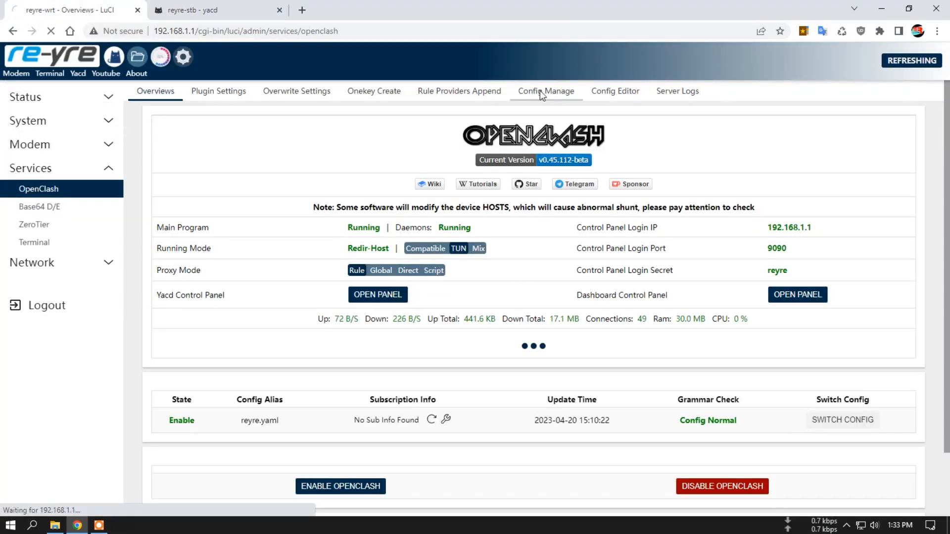
pyautogui.scroll(-5, 542, 287)
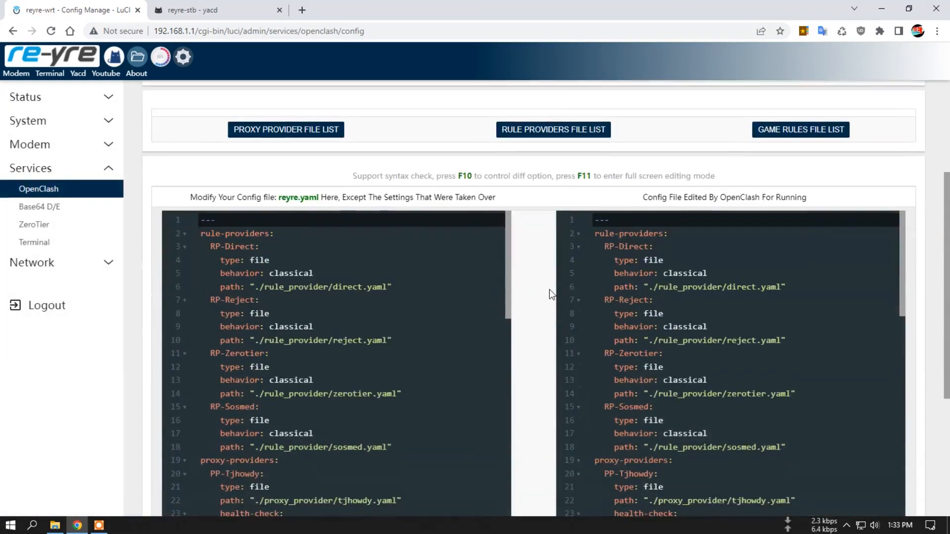
pyautogui.scroll(-2, 539, 282)
pyautogui.scroll(-12, 432, 227)
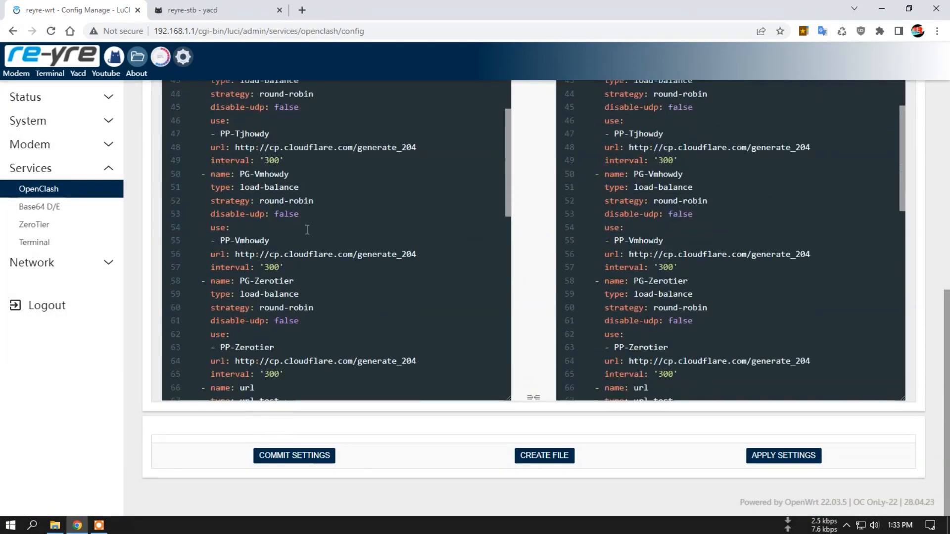
pyautogui.scroll(-2, 297, 253)
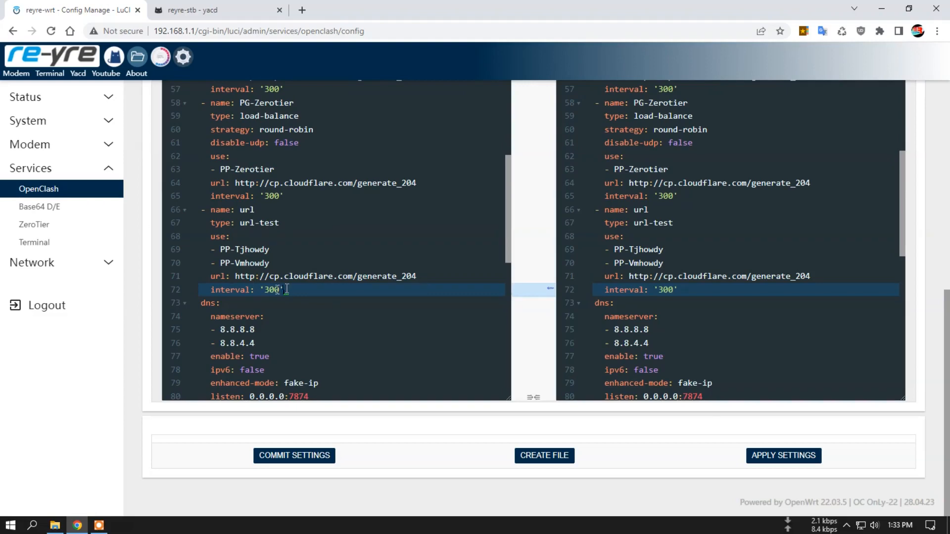
# Switch to yacd and check which account the url group has selected against the provider latencies.
pyautogui.click(196, 10)
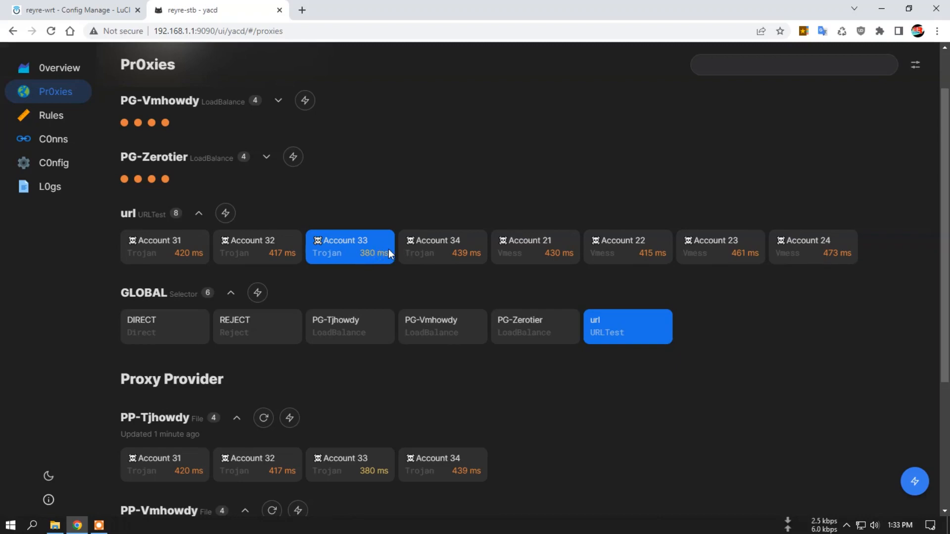
pyautogui.scroll(-2, 420, 277)
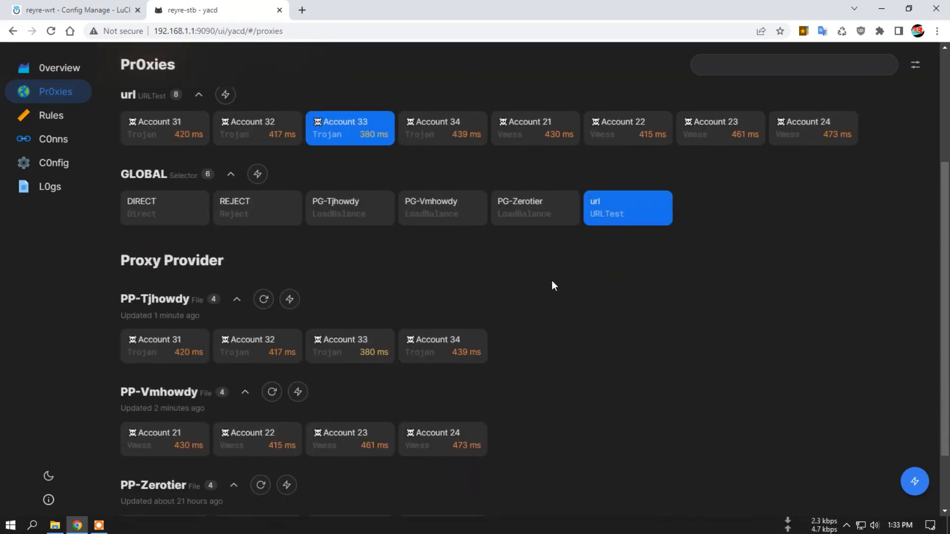
pyautogui.scroll(1, 552, 280)
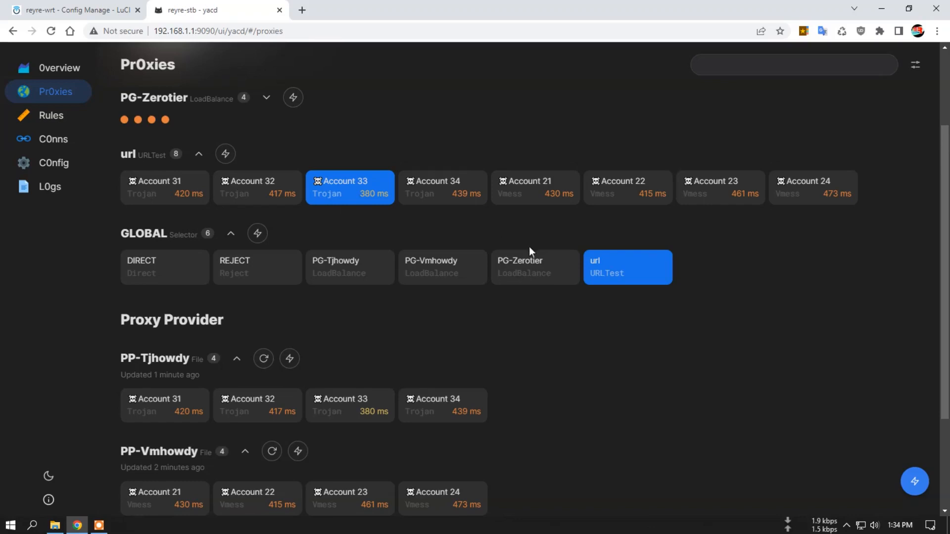
# Return to reyre.yaml in OpenClash, review the url group's use list and copy the "- PP-Zerotier" entry from the PG-Zerotier group.
pyautogui.click(74, 9)
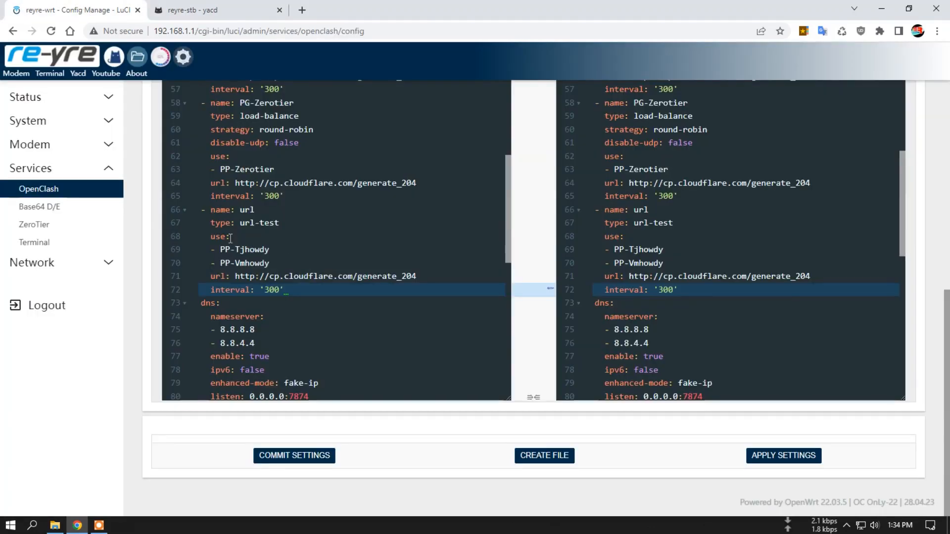
pyautogui.moveTo(210, 237); pyautogui.dragTo(275, 263)
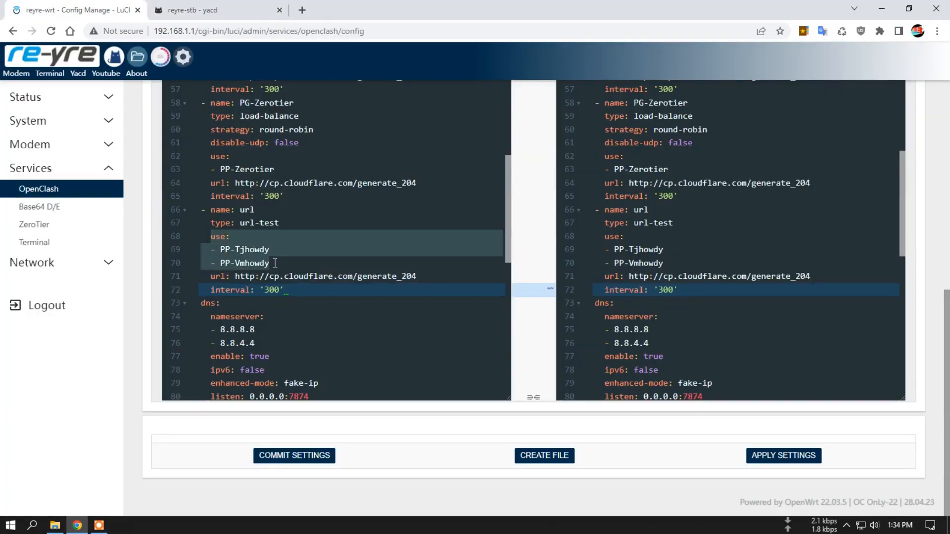
pyautogui.click(292, 263)
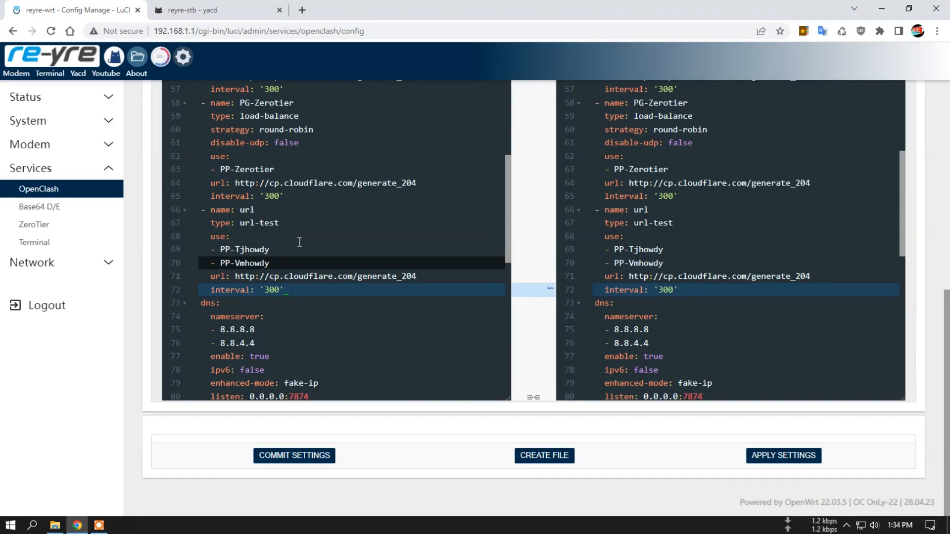
pyautogui.moveTo(211, 169); pyautogui.dragTo(275, 169)
pyautogui.rightClick(276, 169)
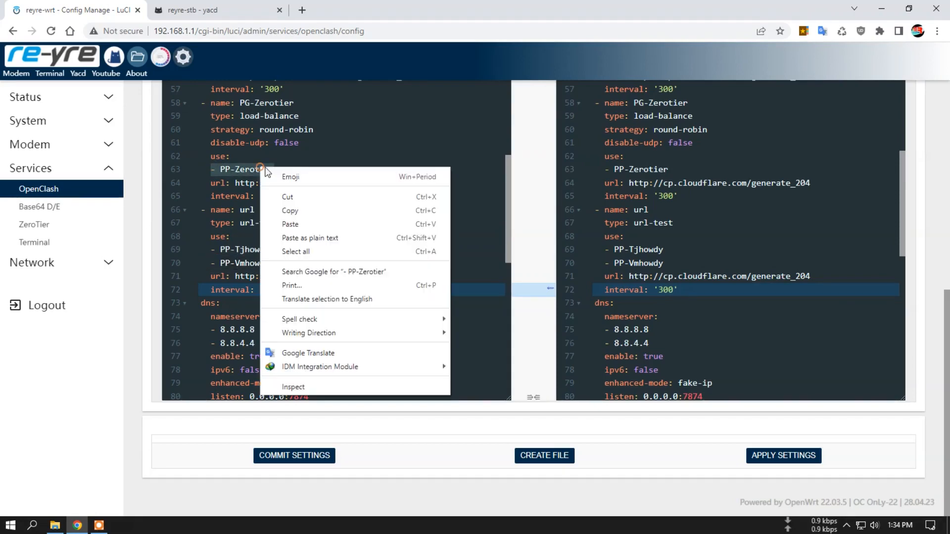
pyautogui.click(292, 210)
# Switch to yacd and review the PP-Zerotier provider and the accounts in the url group.
pyautogui.click(223, 10)
pyautogui.scroll(-3, 346, 374)
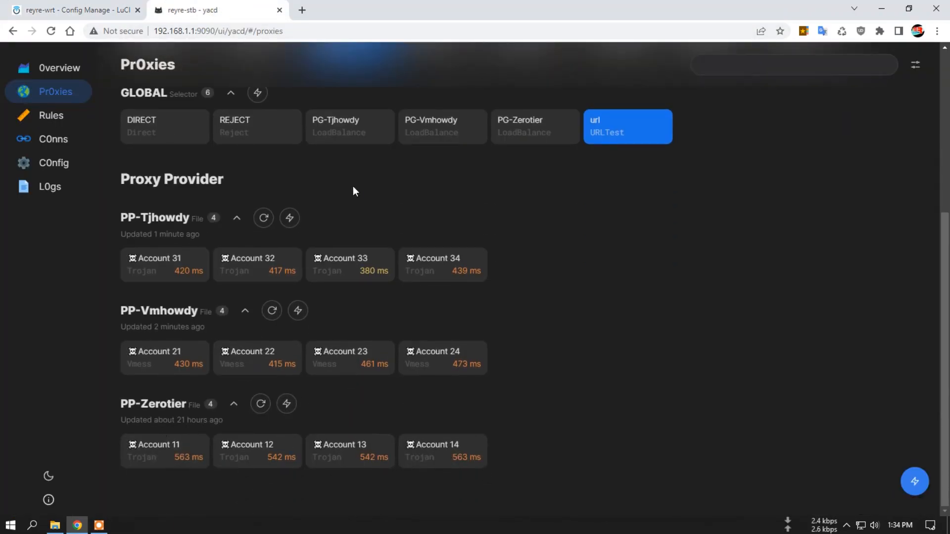
pyautogui.scroll(2, 348, 189)
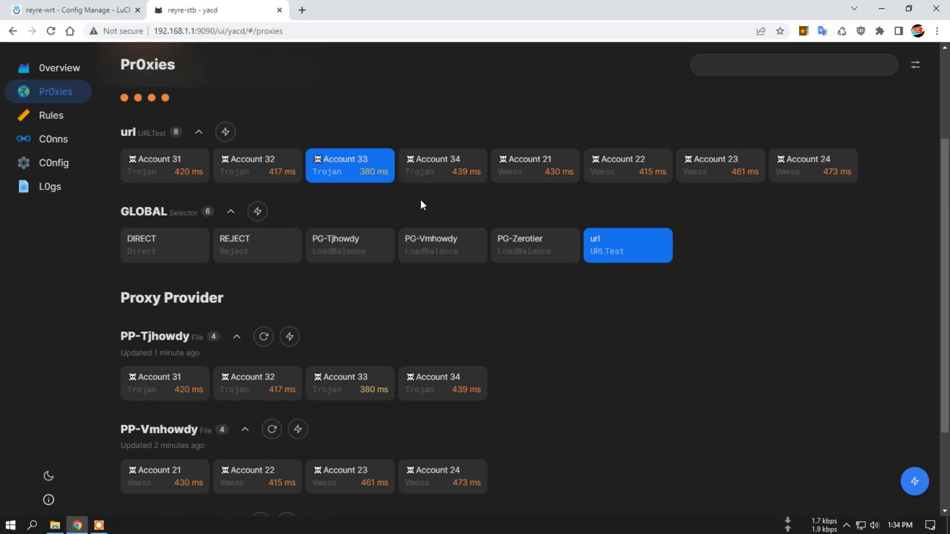
# Return to reyre.yaml in OpenClash and add "- PP-Zerotier" below PP-Vmhowdy in the url group's use list.
pyautogui.click(74, 10)
pyautogui.click(294, 266)
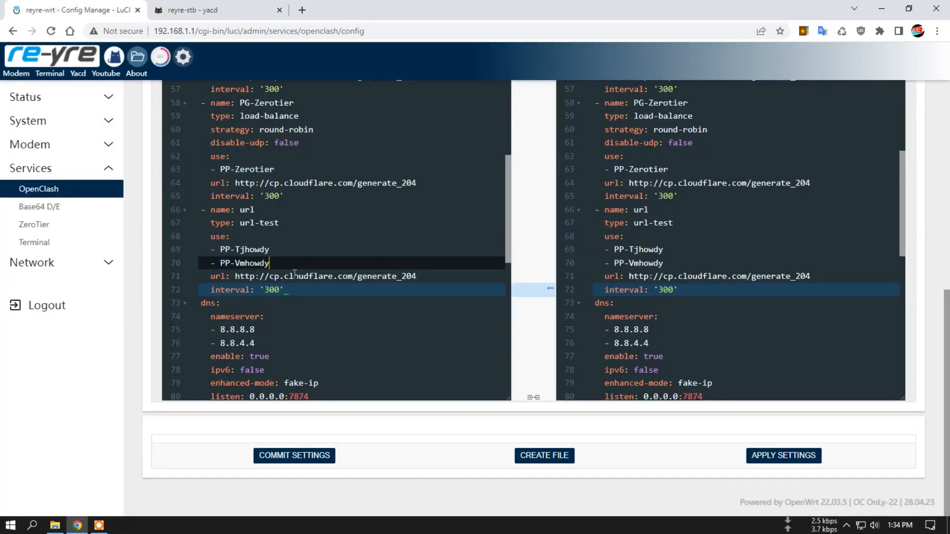
pyautogui.press('Return')
pyautogui.rightClick(208, 274)
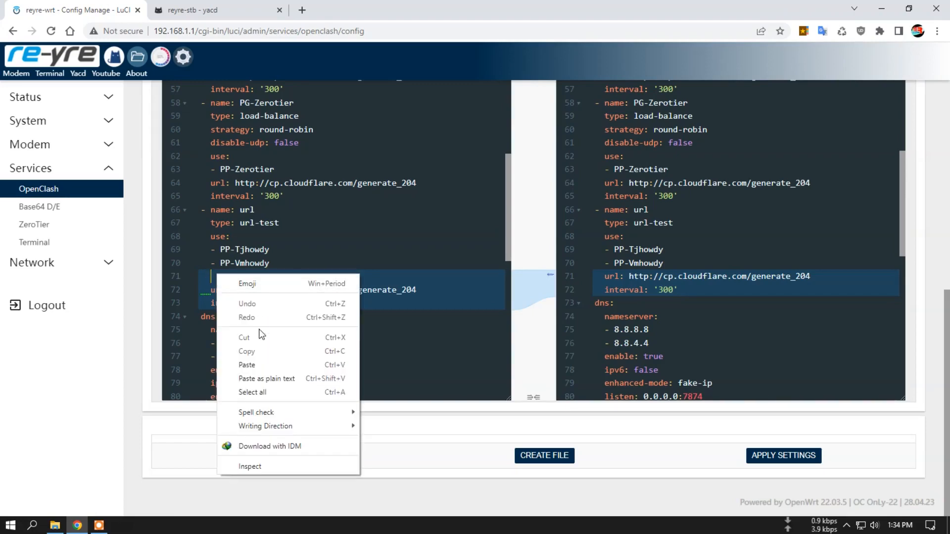
pyautogui.click(254, 364)
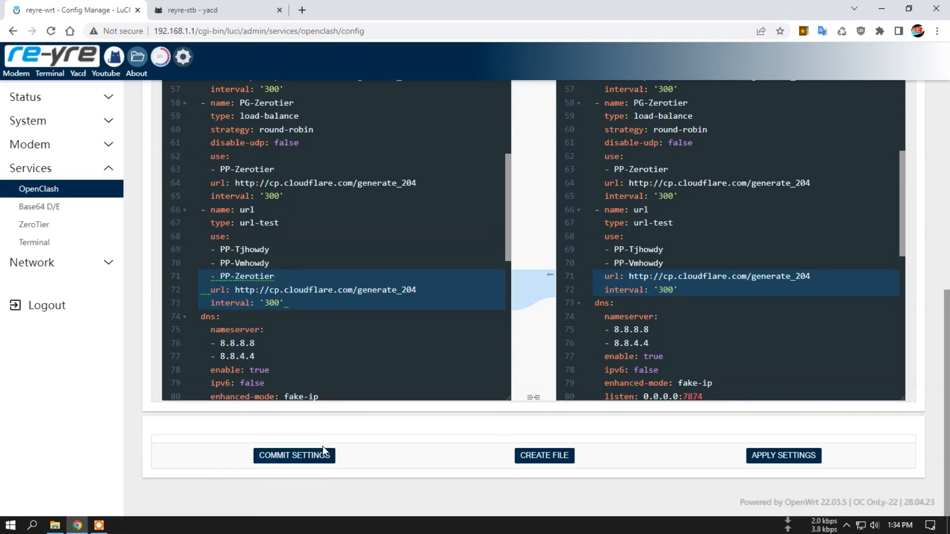
# Commit and apply the configuration with PP-Zerotier added, and switch to yacd to view the url group.
pyautogui.click(298, 451)
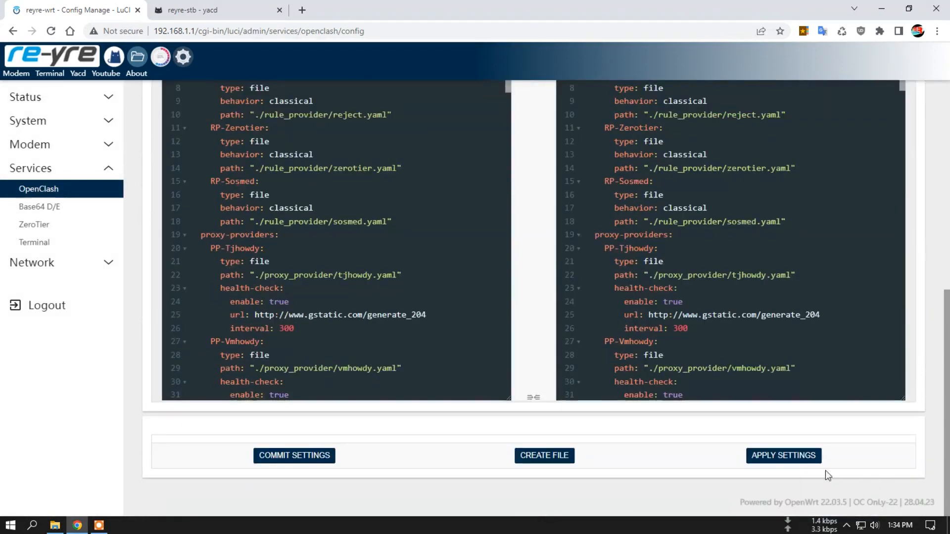
pyautogui.click(790, 454)
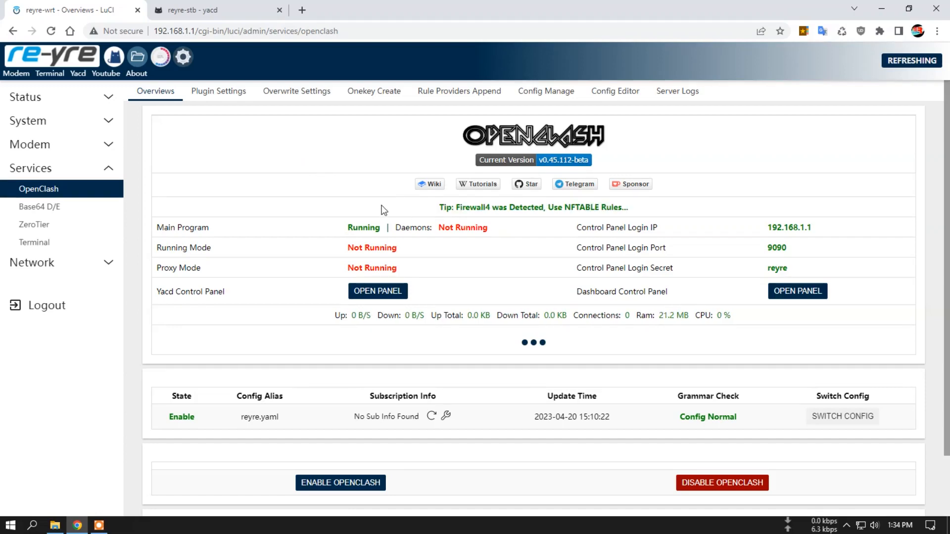
pyautogui.click(220, 12)
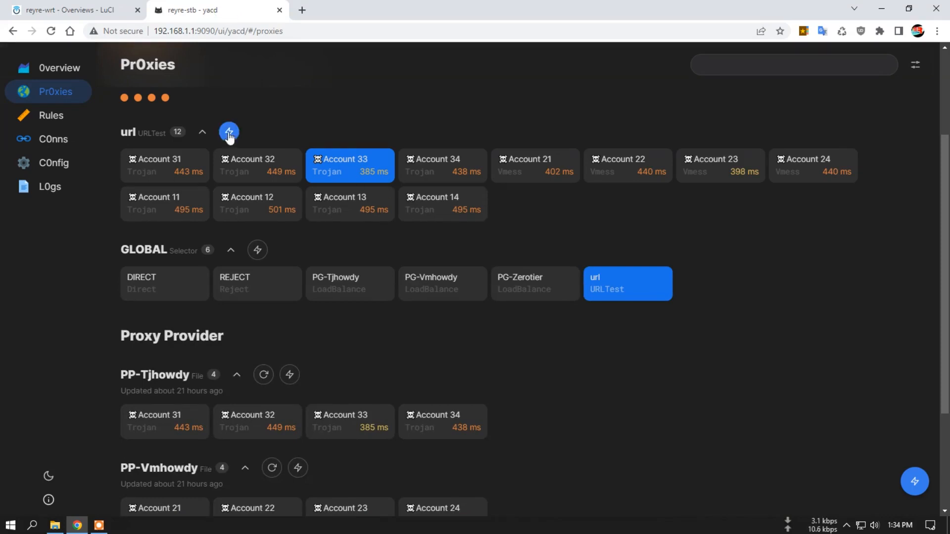
# Collapse and re-expand the url group, and review its accounts, the GLOBAL selector and the three proxy providers.
pyautogui.click(202, 132)
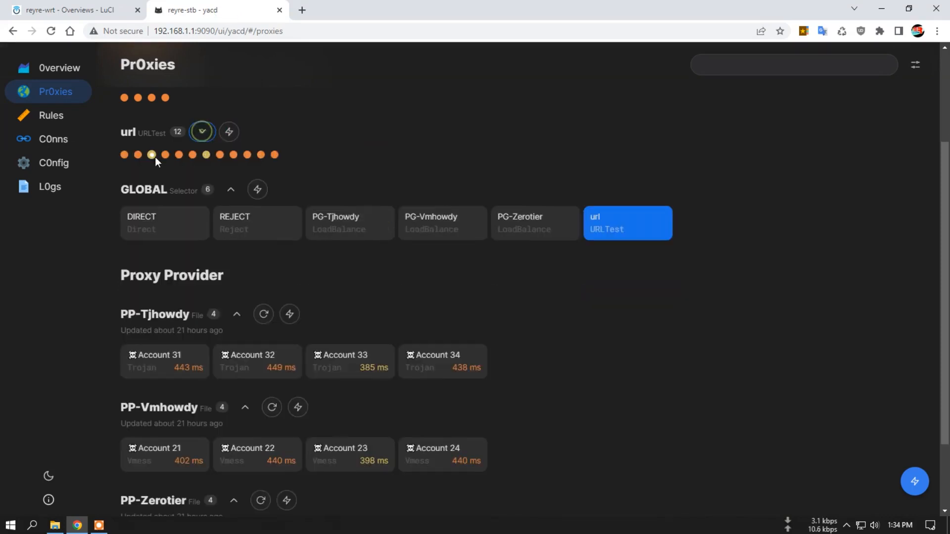
pyautogui.click(202, 133)
pyautogui.scroll(-1, 446, 225)
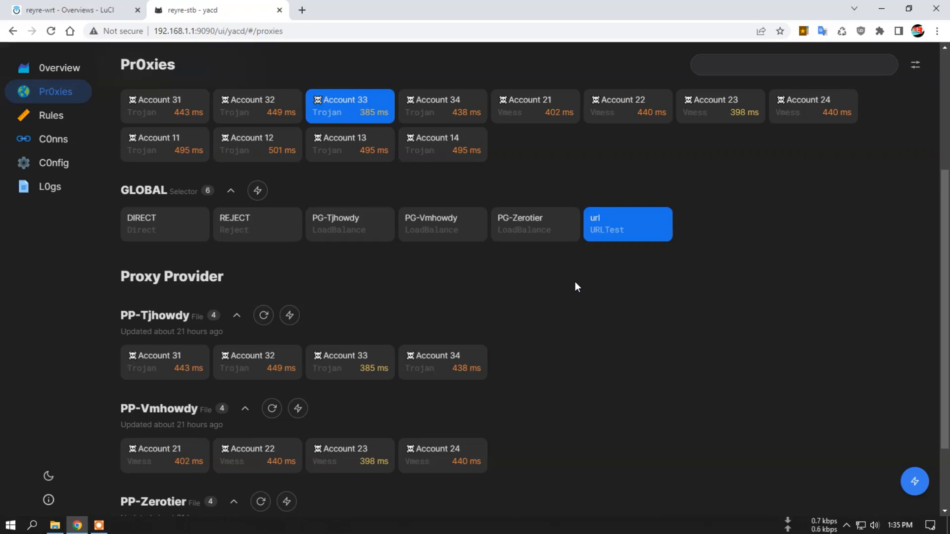
pyautogui.scroll(-1, 579, 283)
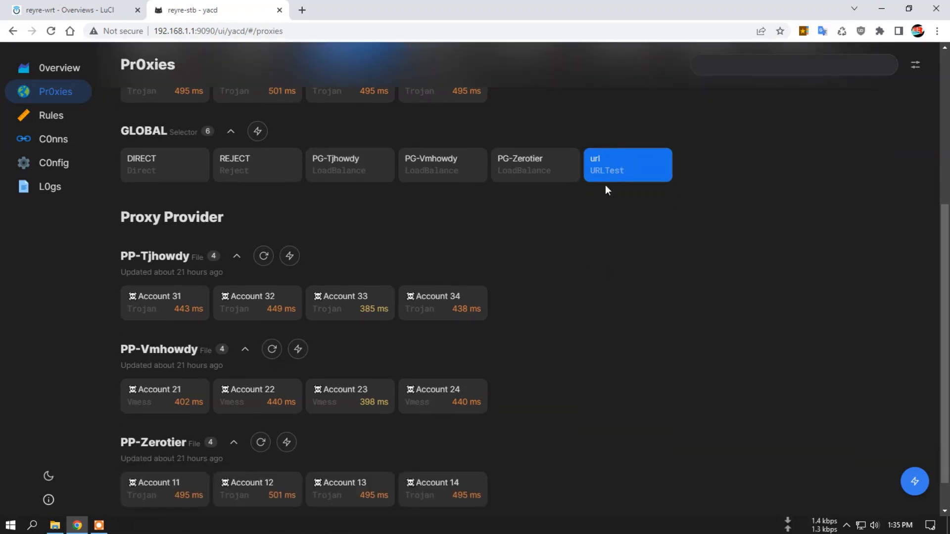
pyautogui.scroll(-1, 611, 212)
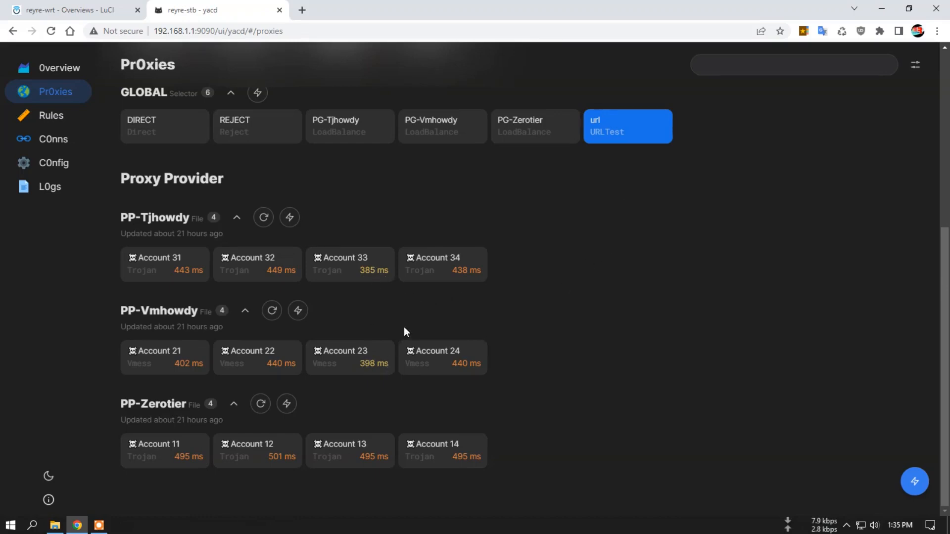
pyautogui.scroll(1, 391, 331)
pyautogui.scroll(5, 388, 316)
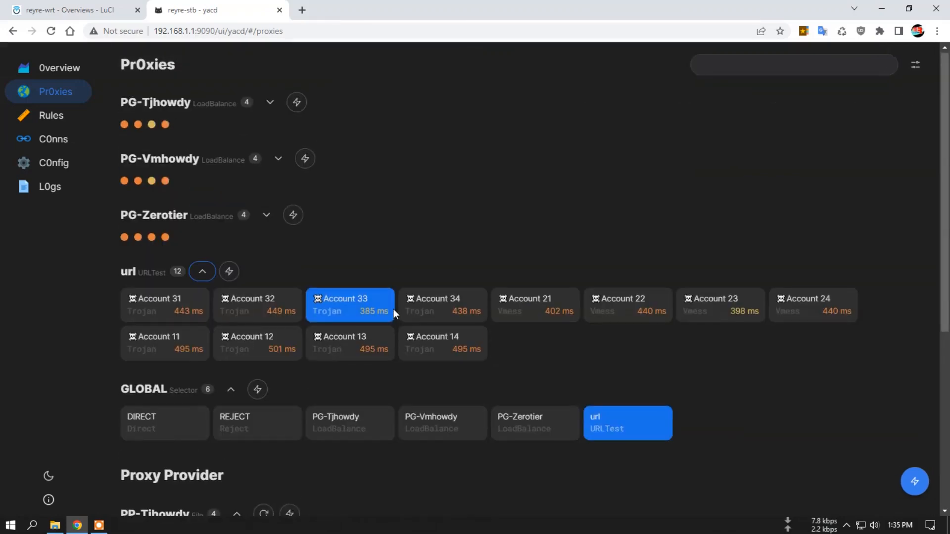
# Run latency tests on PP-Vmhowdy and PP-Tjhowdy, and update the PP-Tjhowdy provider.
pyautogui.scroll(-3, 471, 342)
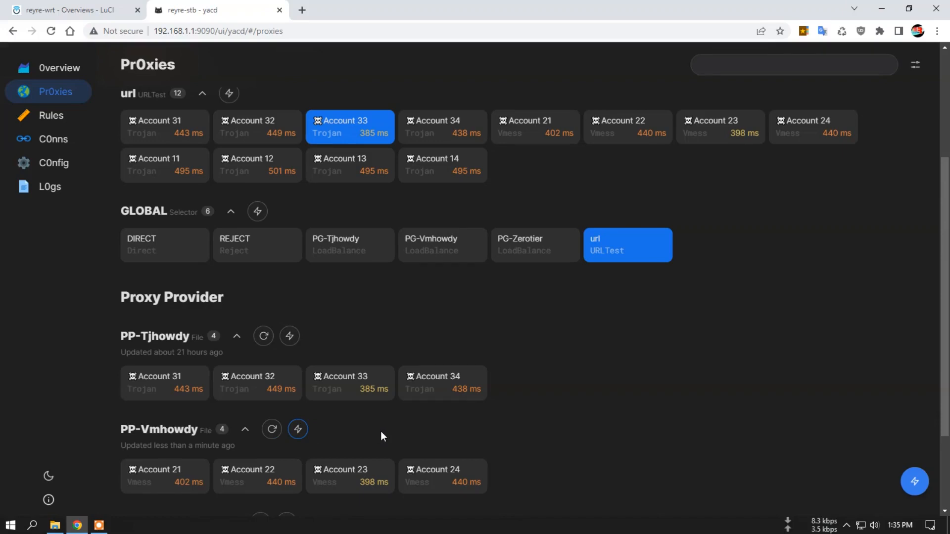
pyautogui.click(298, 430)
pyautogui.click(263, 336)
pyautogui.click(290, 336)
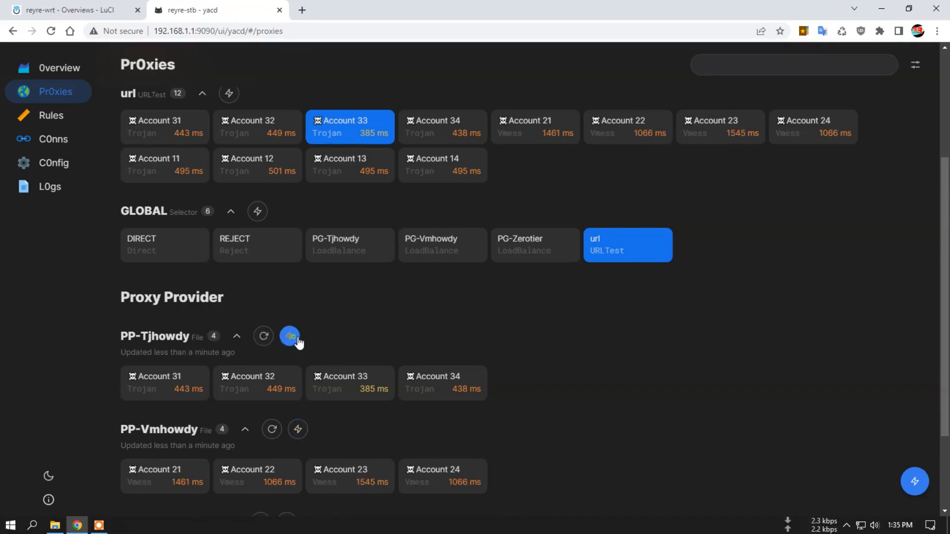
pyautogui.scroll(-2, 329, 335)
pyautogui.click(302, 306)
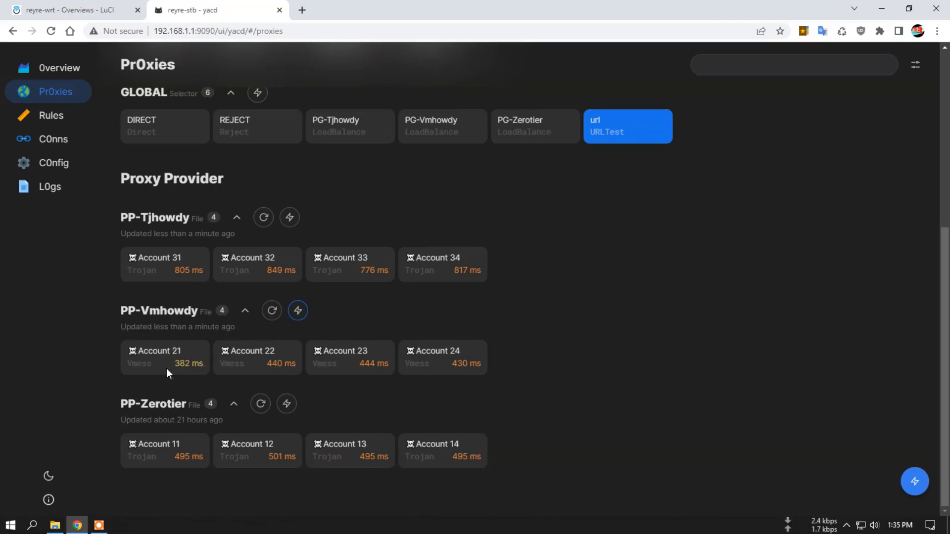
# Reload the yacd proxies page and check which account the url group selects.
pyautogui.scroll(3, 667, 298)
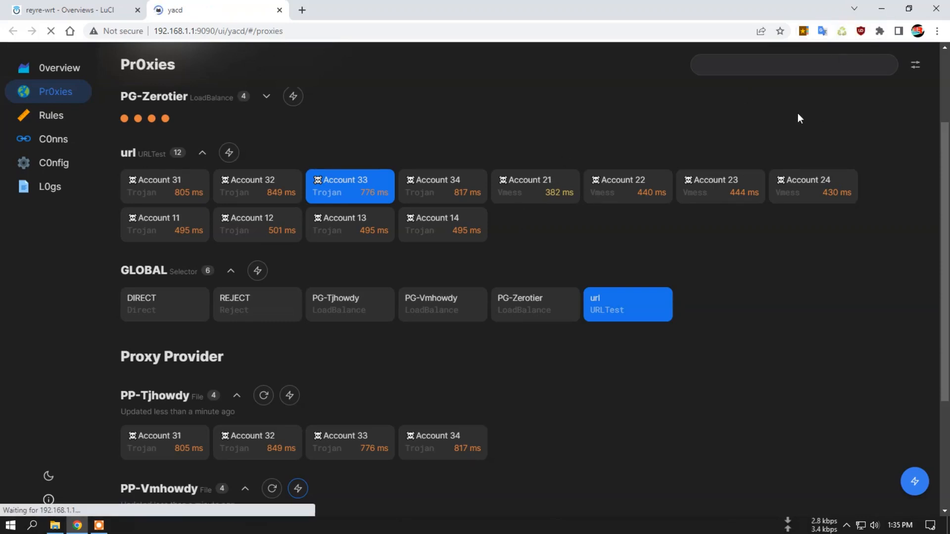
pyautogui.scroll(-3, 773, 127)
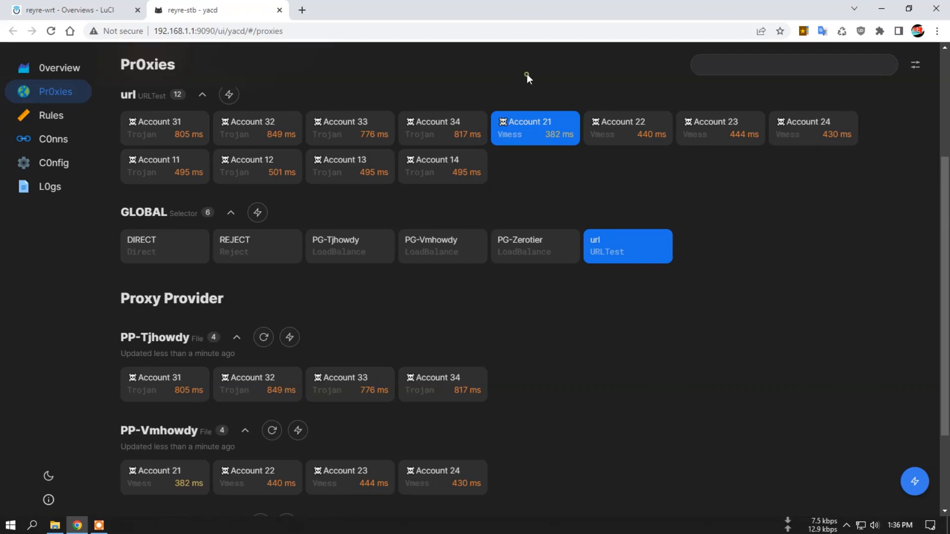
pyautogui.scroll(-2, 545, 260)
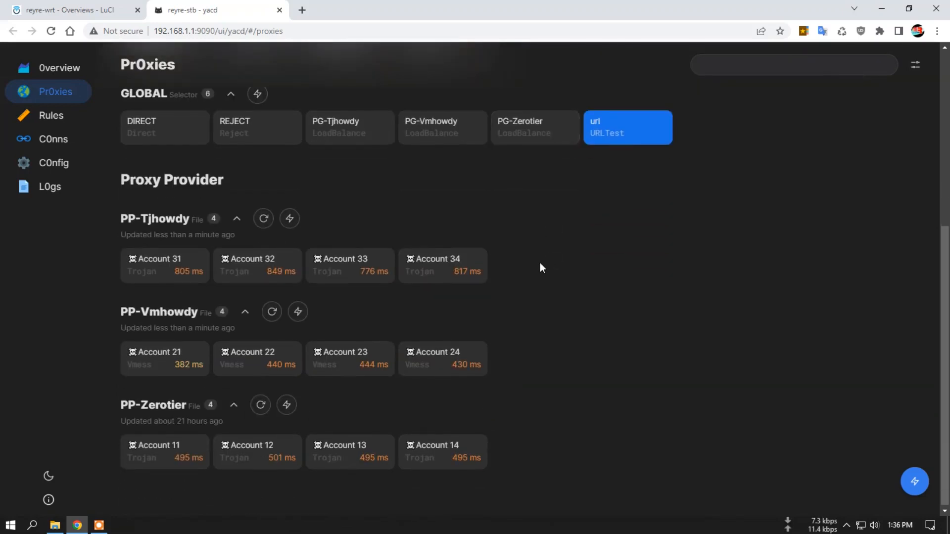
# Open the bookmarked What is My IP page in a new tab and check the public IP address.
pyautogui.click(302, 9)
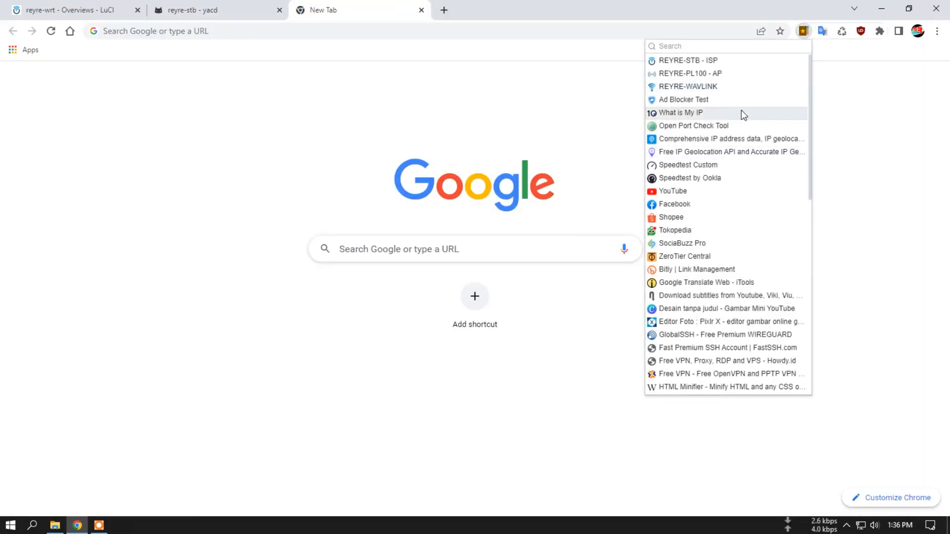
pyautogui.click(742, 111)
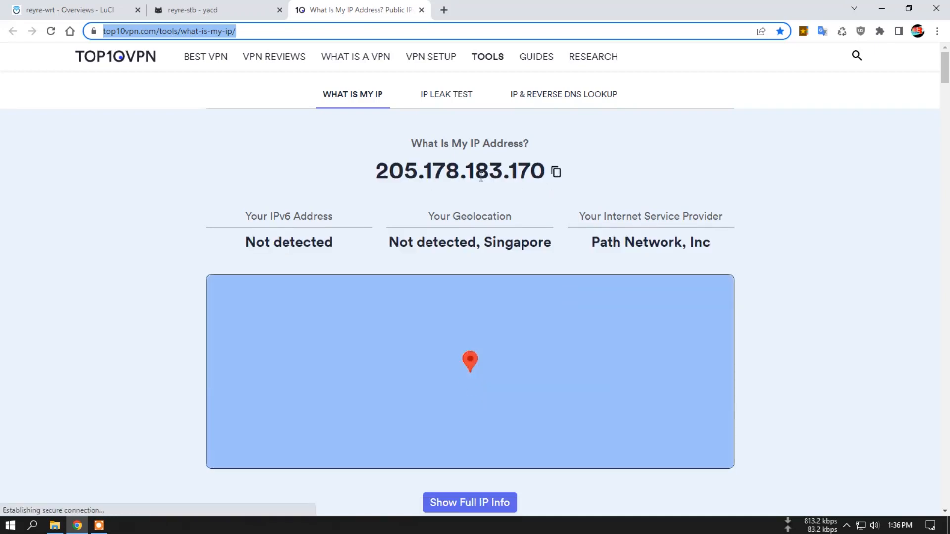
pyautogui.moveTo(508, 173); pyautogui.dragTo(545, 174)
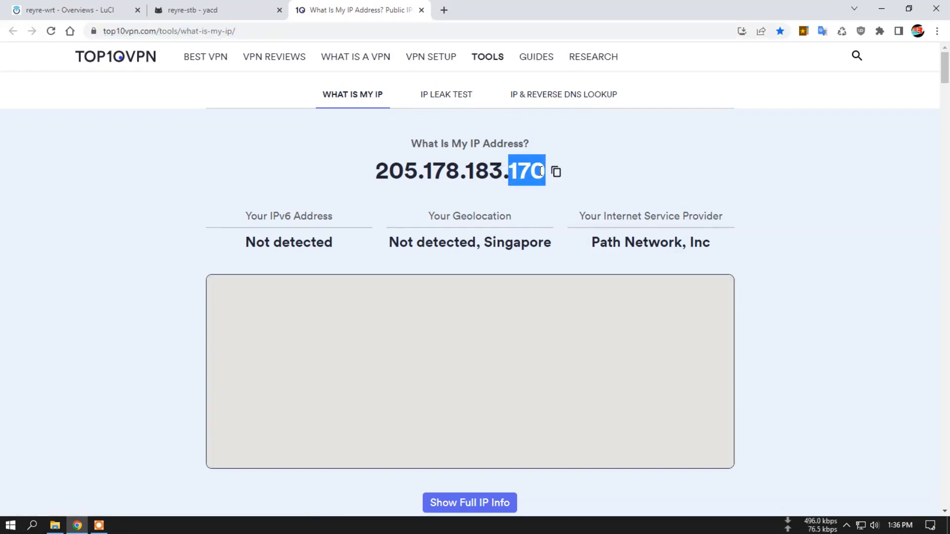
# Return to yacd, test the latency of PP-Vmhowdy, and update and test the PP-Tjhowdy provider.
pyautogui.click(229, 7)
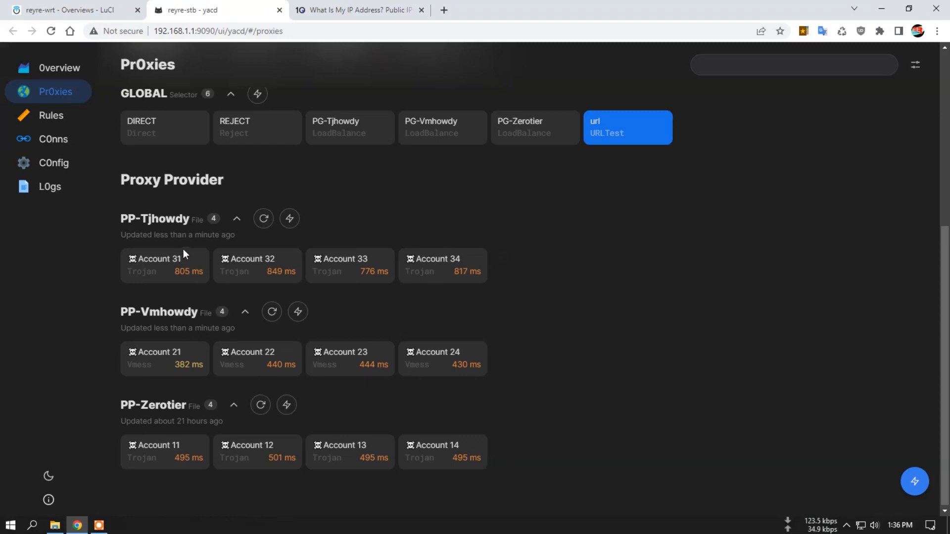
pyautogui.scroll(2, 372, 219)
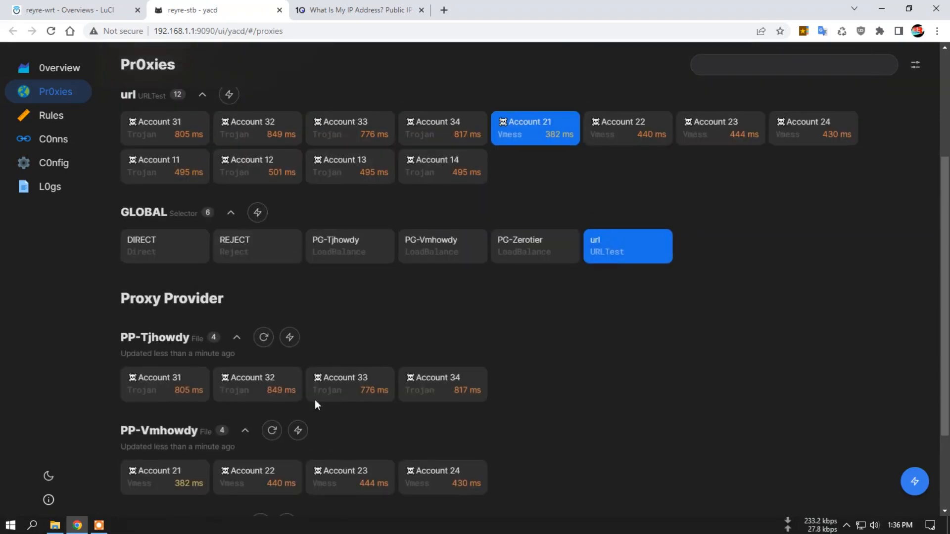
pyautogui.scroll(-1, 299, 395)
pyautogui.click(293, 375)
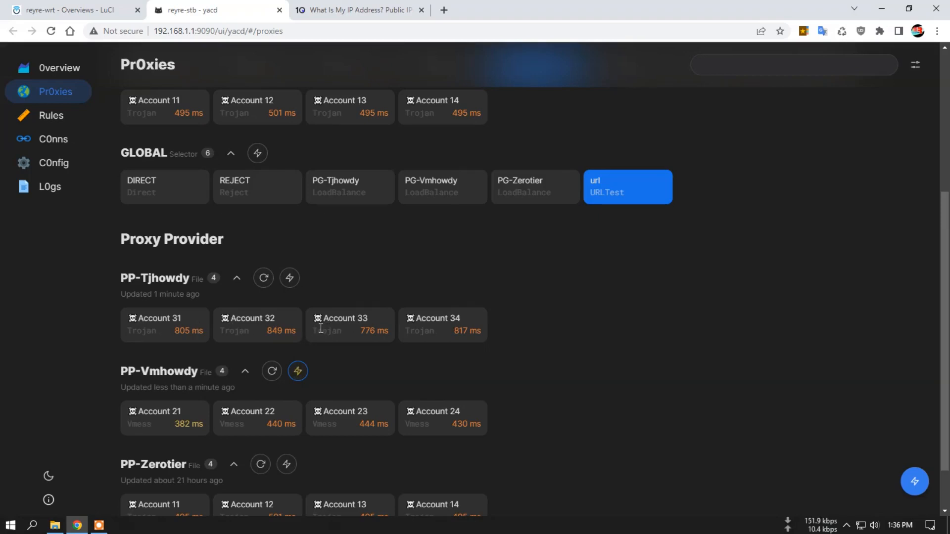
pyautogui.click(265, 280)
pyautogui.click(289, 278)
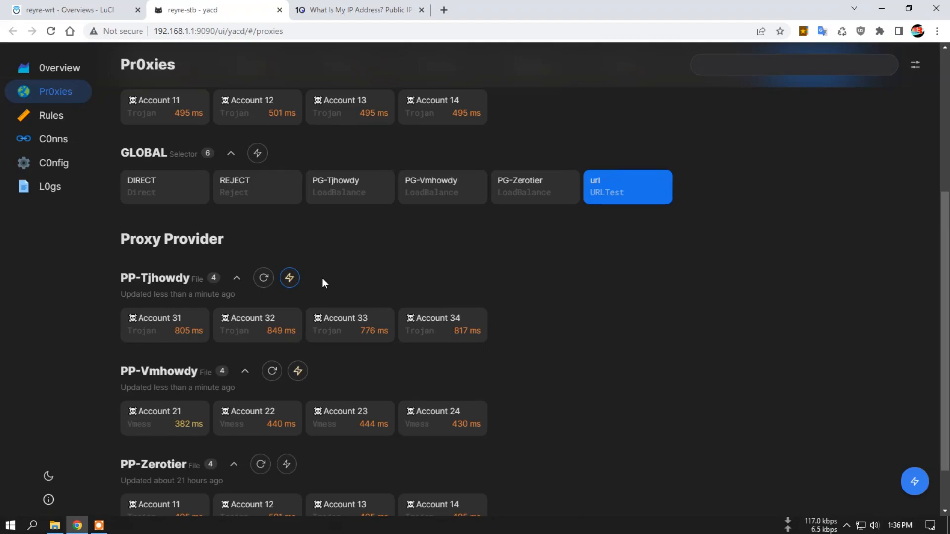
# Repeat the latency tests on PP-Vmhowdy and PP-Tjhowdy, updating PP-Tjhowdy in between.
pyautogui.click(298, 371)
pyautogui.click(289, 278)
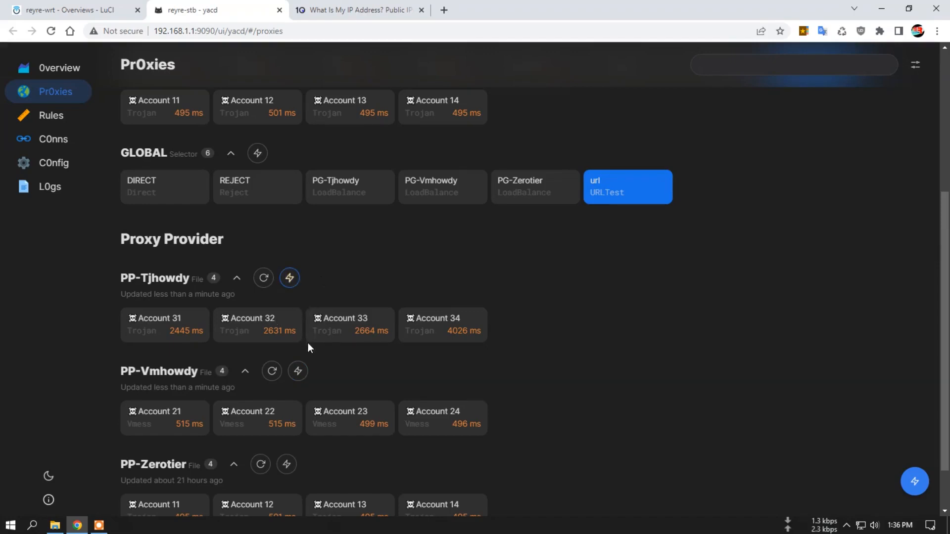
pyautogui.click(264, 279)
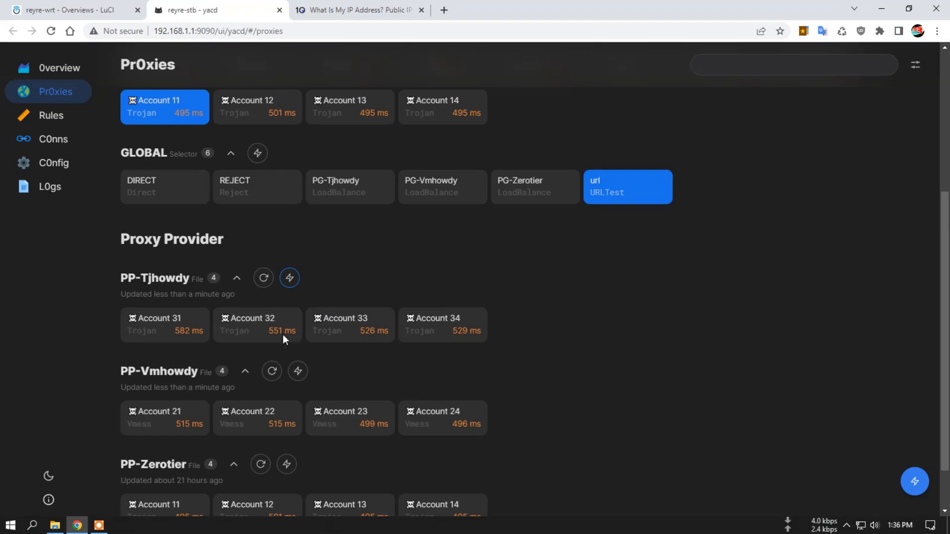
pyautogui.click(290, 278)
pyautogui.click(290, 277)
pyautogui.click(297, 371)
pyautogui.click(290, 277)
pyautogui.click(289, 278)
# Reload the What is My IP page and compare the public IP address with the url group's selected account in yacd.
pyautogui.scroll(3, 309, 280)
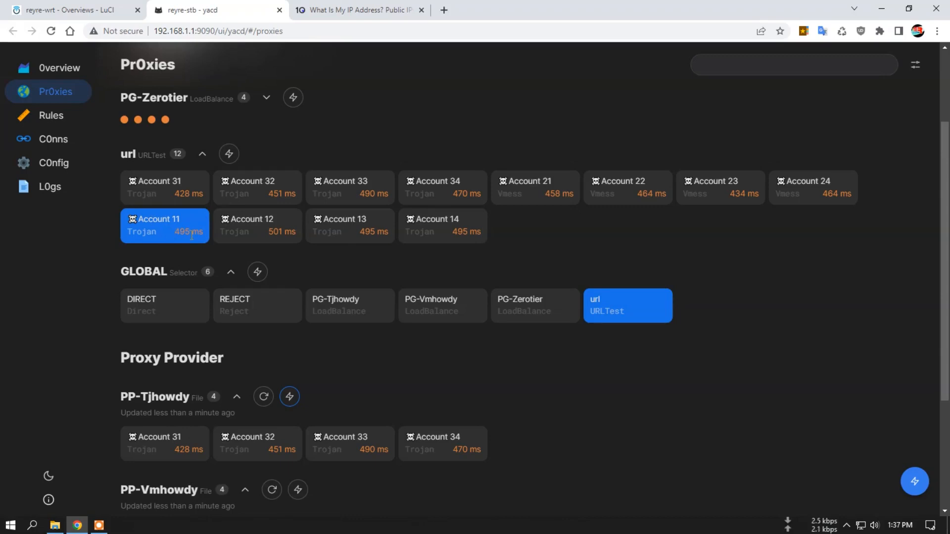
pyautogui.click(354, 10)
pyautogui.click(50, 31)
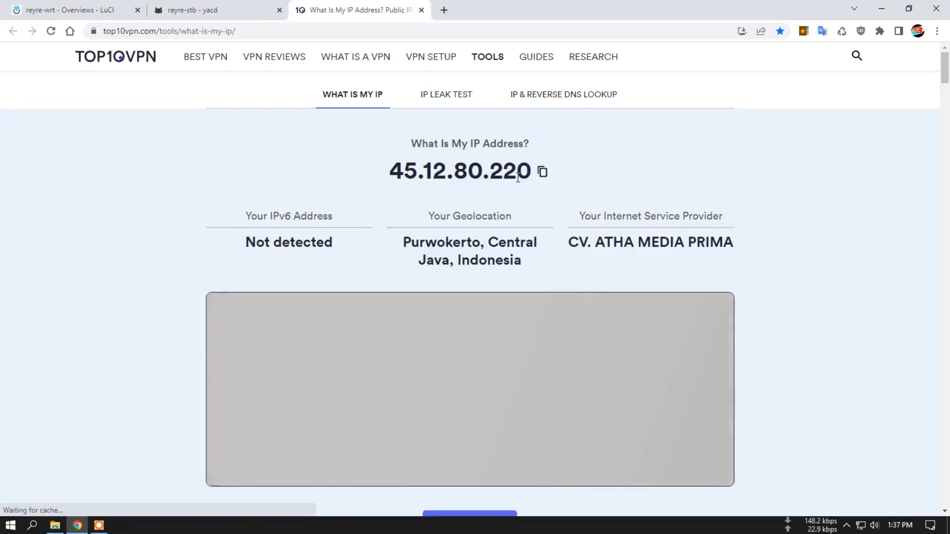
pyautogui.click(238, 7)
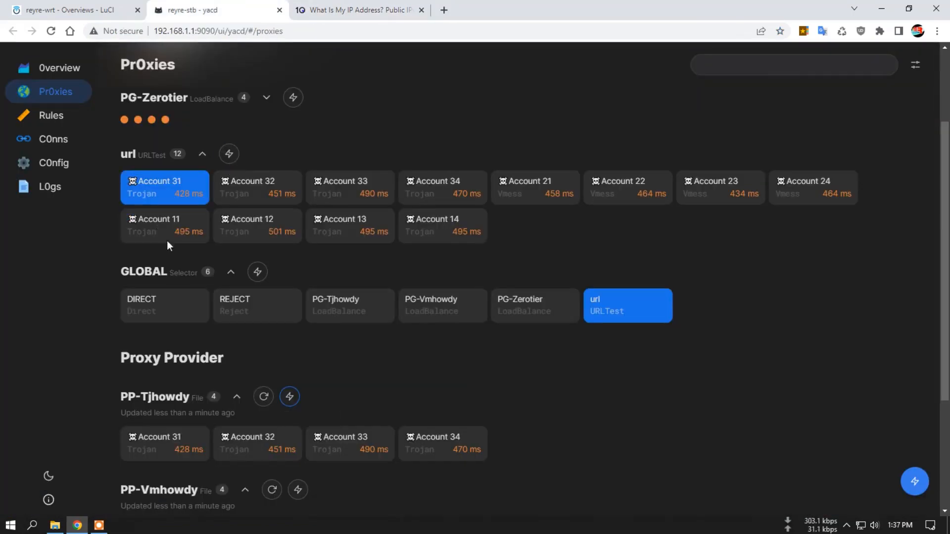
pyautogui.click(361, 9)
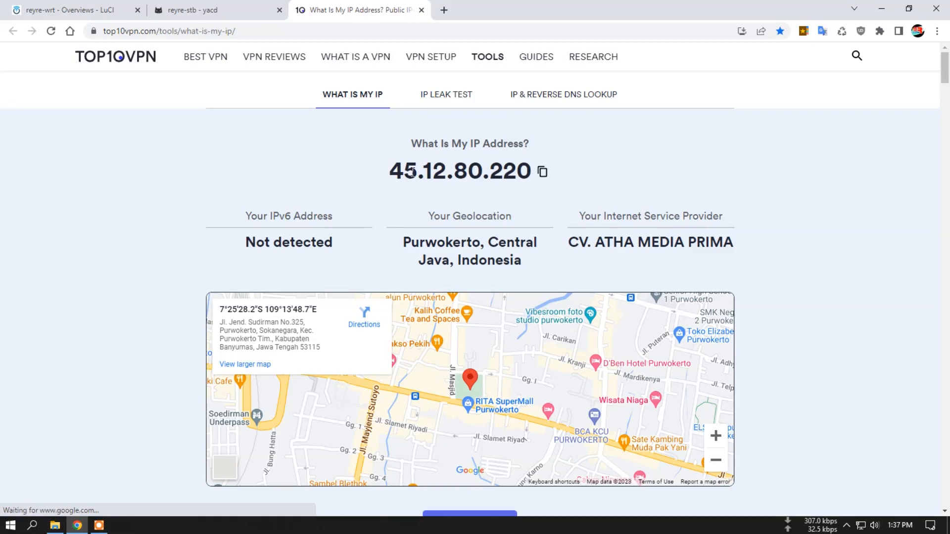
pyautogui.moveTo(390, 171); pyautogui.dragTo(524, 171)
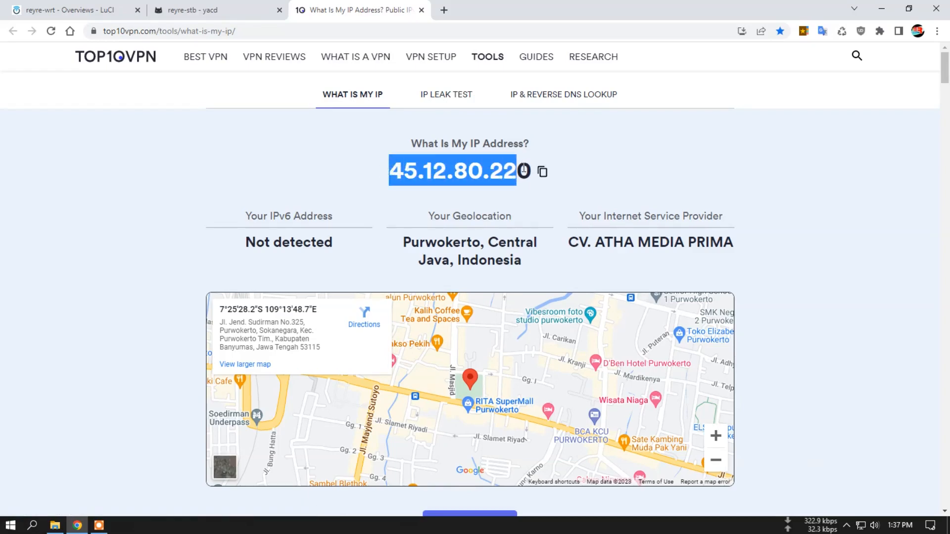
# Review the url group and the proxy providers in yacd again, and go back to the What is My IP page.
pyautogui.click(208, 9)
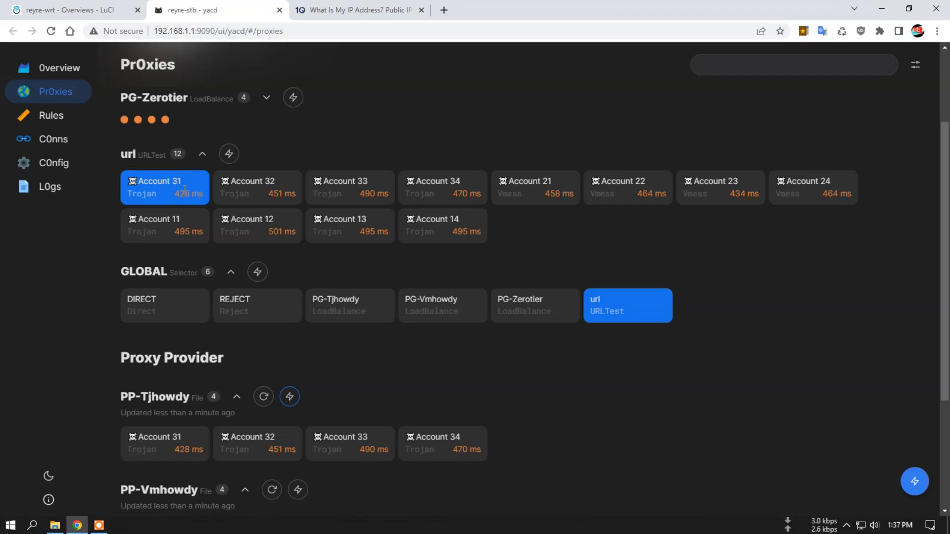
pyautogui.scroll(-4, 507, 349)
pyautogui.scroll(4, 507, 349)
pyautogui.click(357, 10)
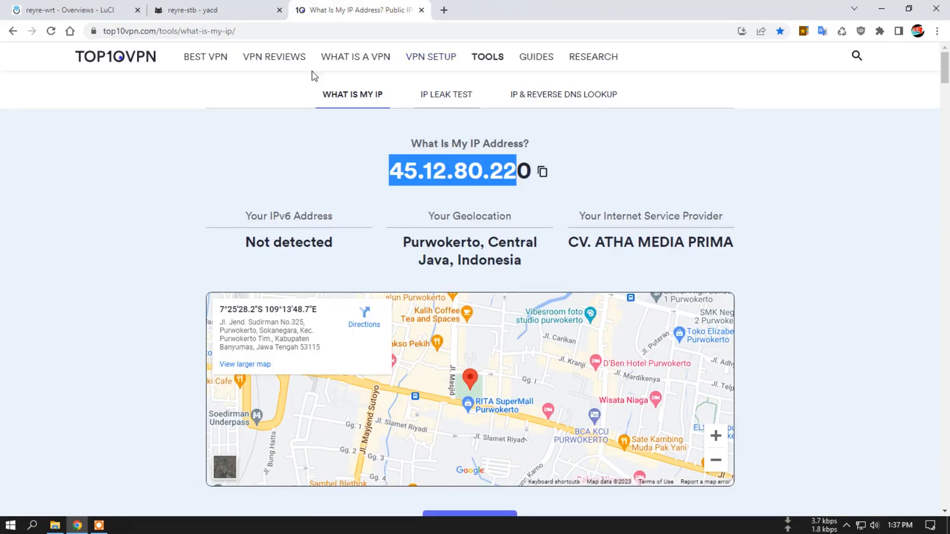
# View the traffic overview in yacd and switch to the OpenClash overview in LuCI.
pyautogui.click(196, 7)
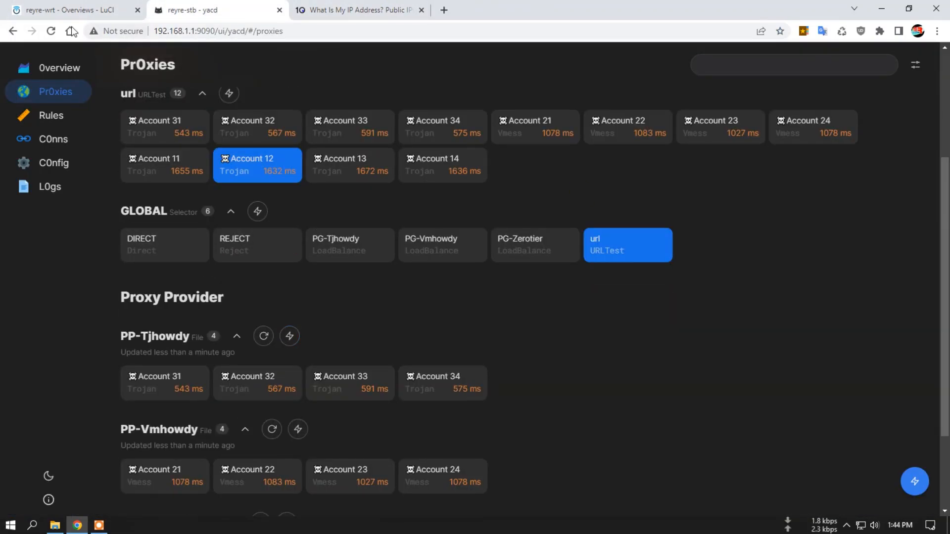
pyautogui.click(70, 68)
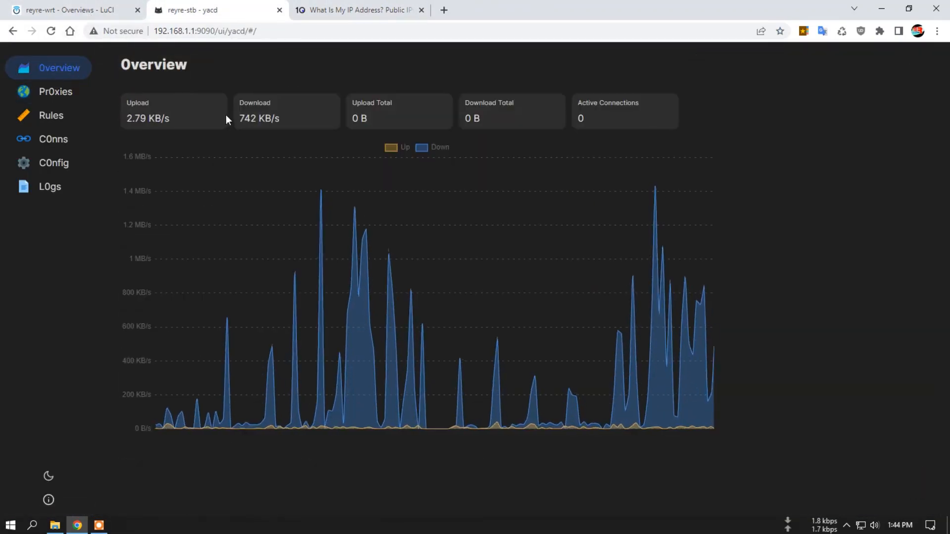
pyautogui.click(59, 7)
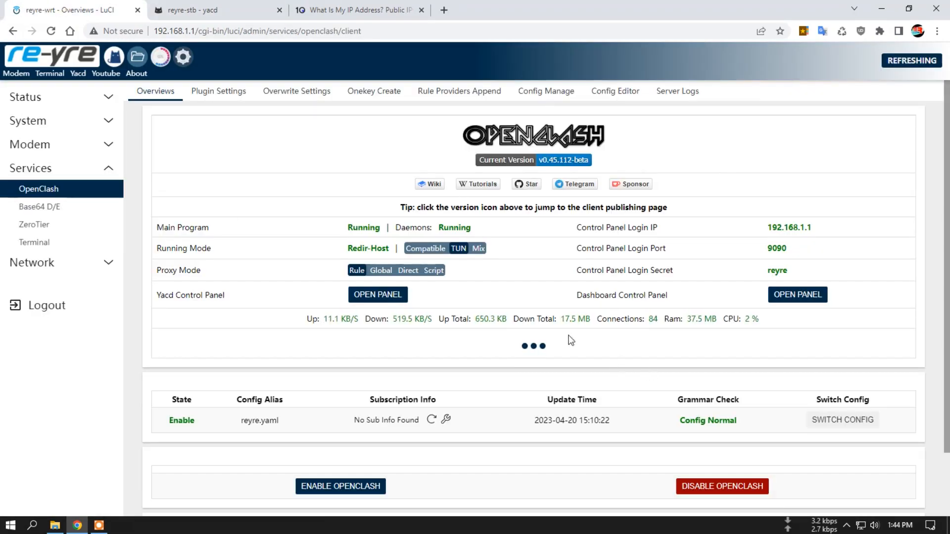